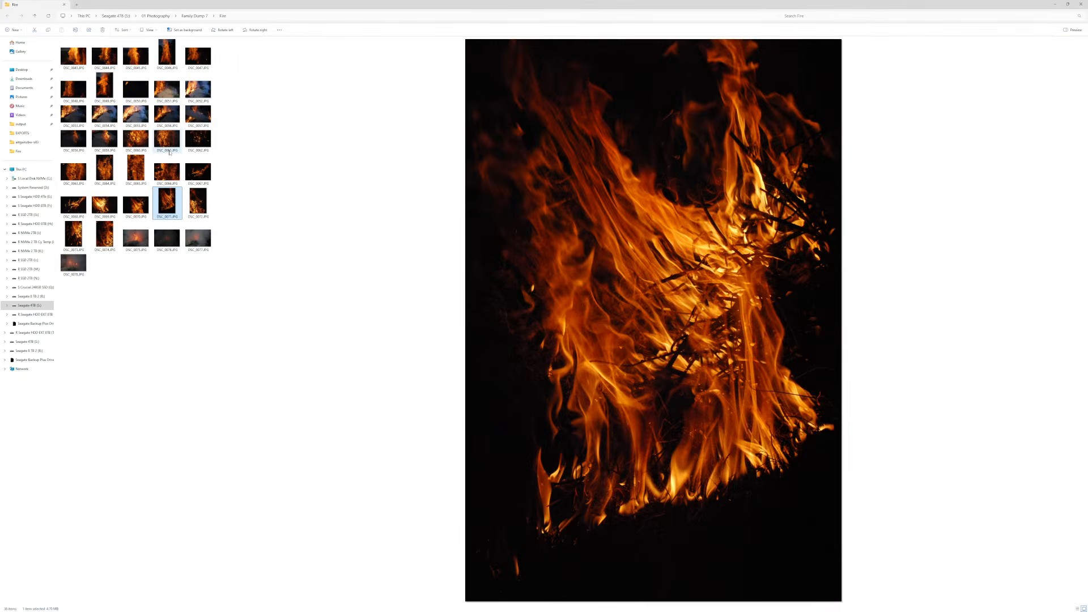
Preview another photo in the Fire folder, move the folder window aside and switch to Photoshop
{"action": "key", "text": "Up"}
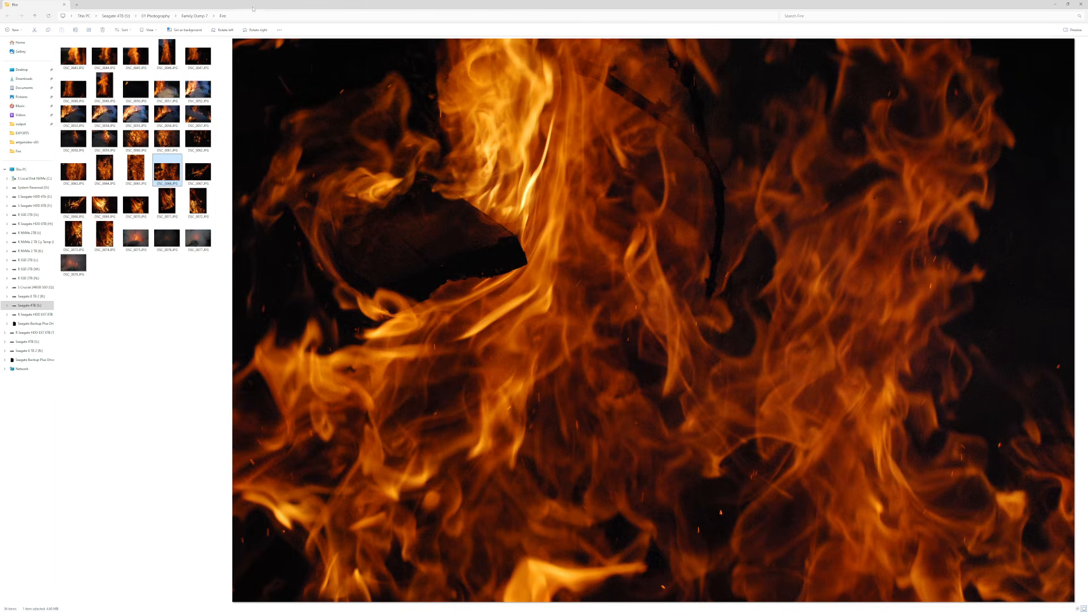
{"action": "left_click_drag", "start_coordinate": [255, 6], "coordinate": [1039, 348]}
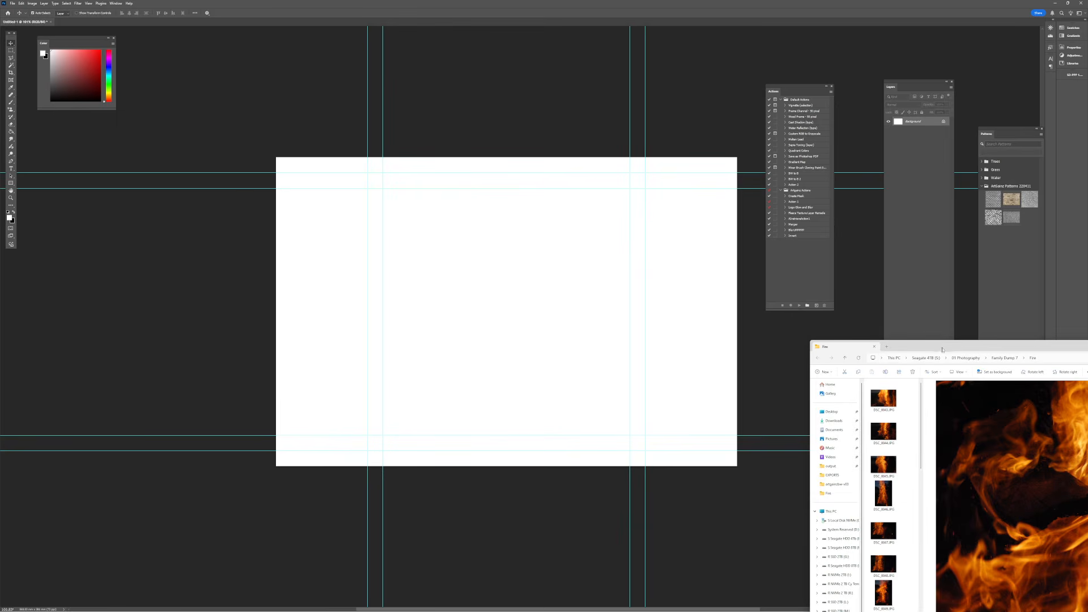
{"action": "left_click_drag", "start_coordinate": [941, 350], "coordinate": [931, 291]}
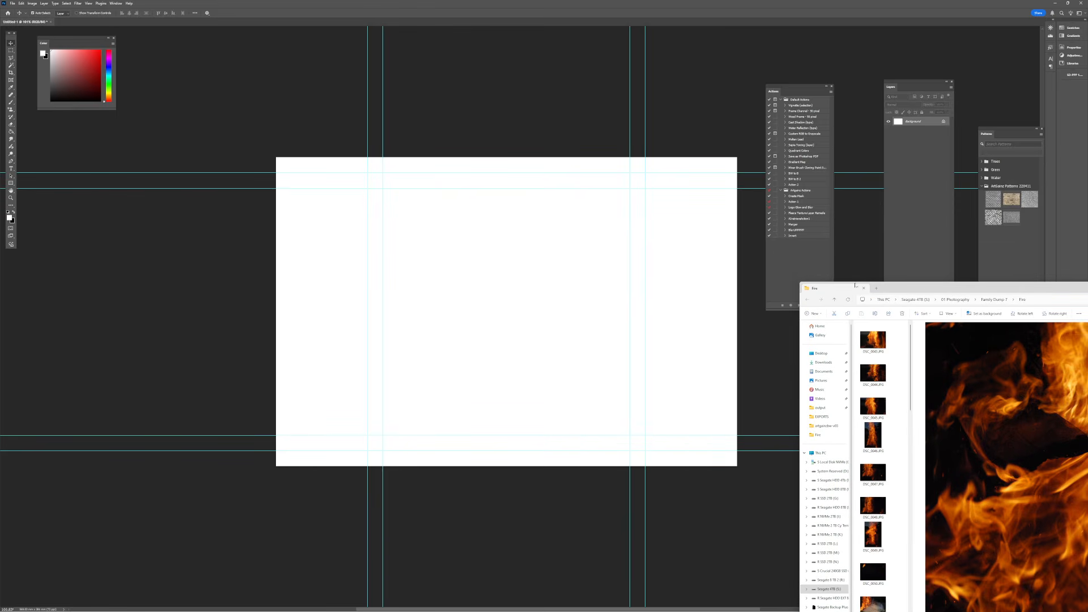
{"action": "left_click", "coordinate": [813, 253]}
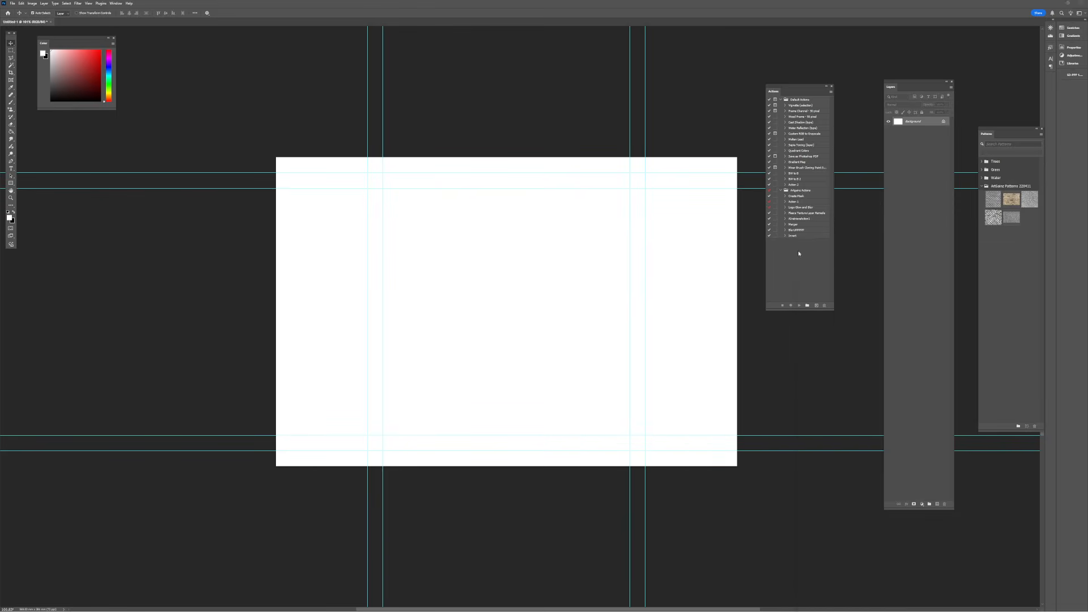
Create a new action named Shrink 1080 in the custom action set below Default Actions and begin recording it
{"action": "left_click", "coordinate": [798, 190]}
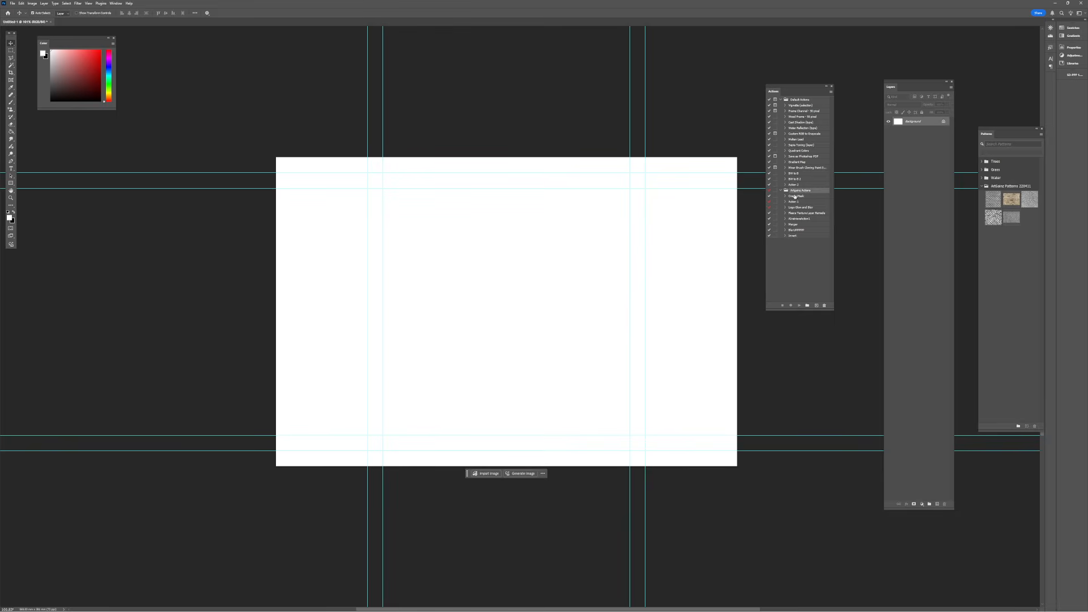
{"action": "left_click", "coordinate": [816, 306]}
{"action": "type", "text": "Sh"}
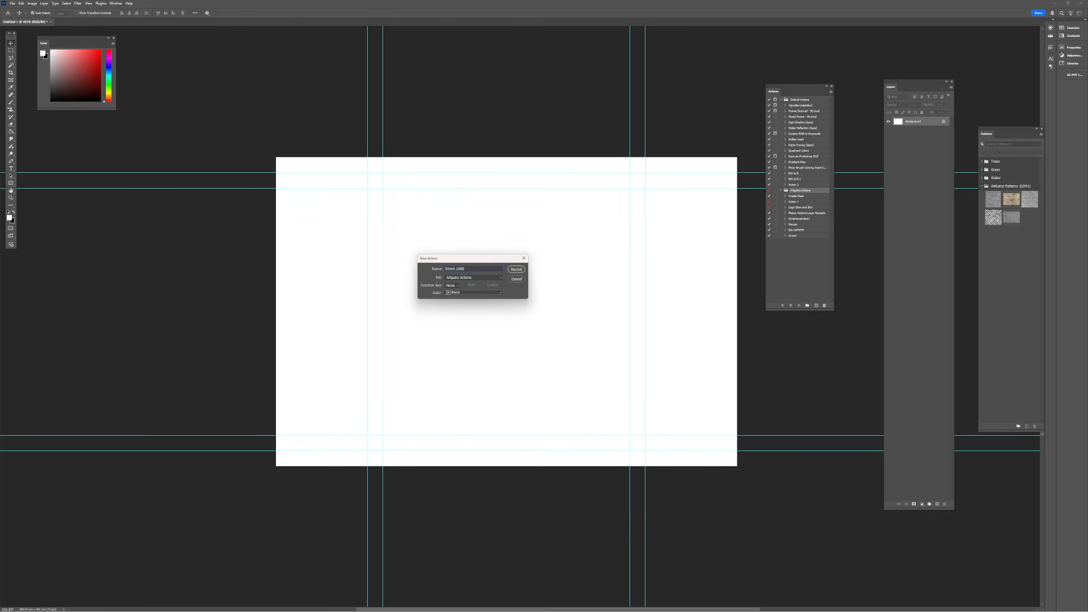
{"action": "type", "text": "rink 1080"}
{"action": "key", "text": "Return"}
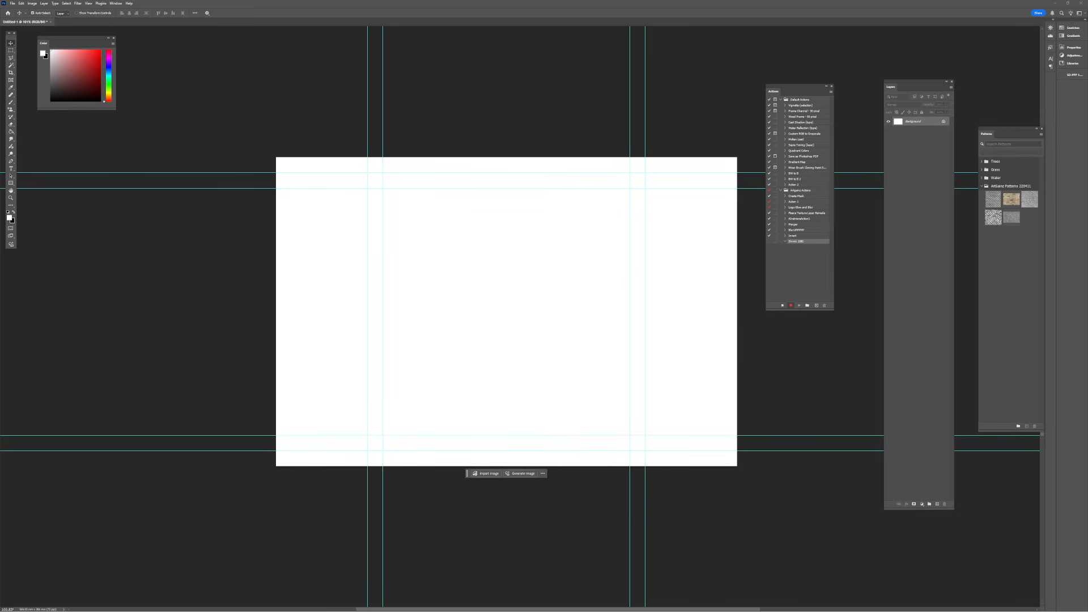
Stop recording and open the first photo of the Fire folder in Photoshop
{"action": "left_click", "coordinate": [783, 306]}
{"action": "key", "text": "alt+Tab"}
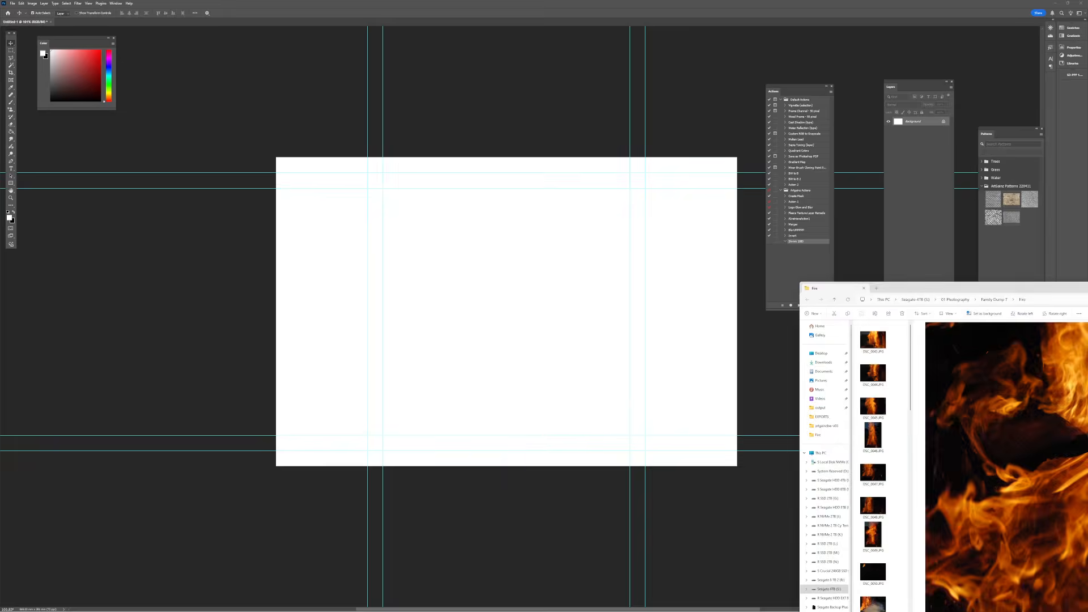
{"action": "left_click", "coordinate": [872, 342]}
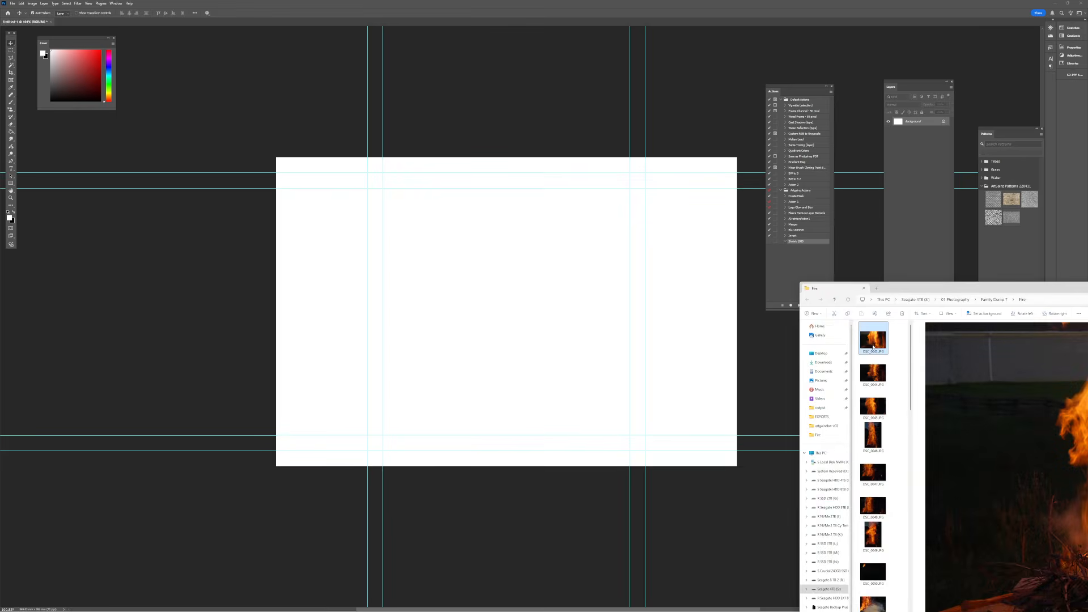
{"action": "right_click", "coordinate": [873, 347]}
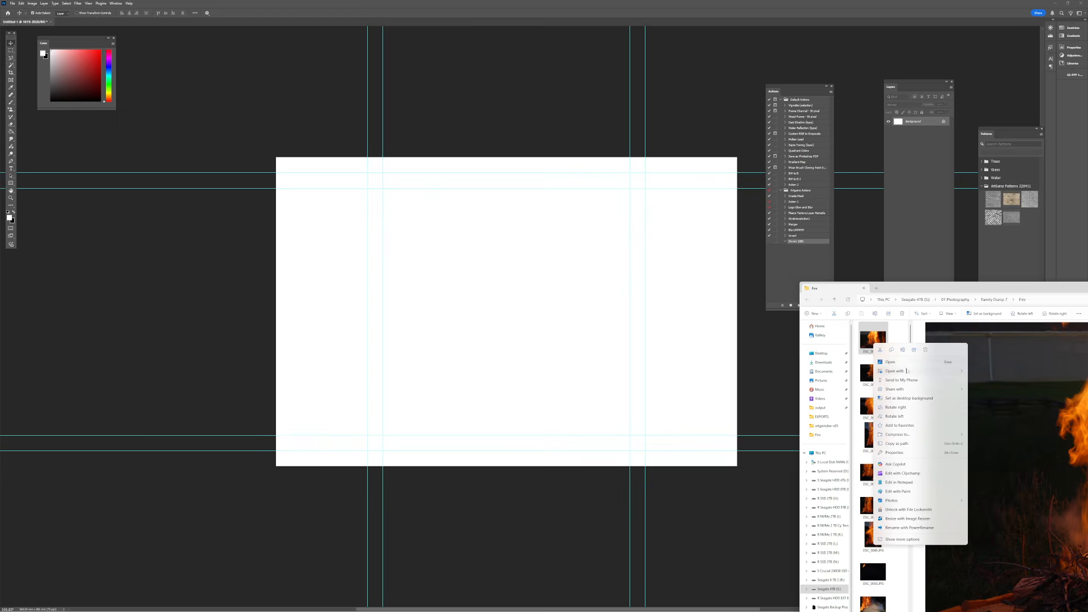
{"action": "mouse_move", "coordinate": [901, 371]}
{"action": "left_click", "coordinate": [1001, 389]}
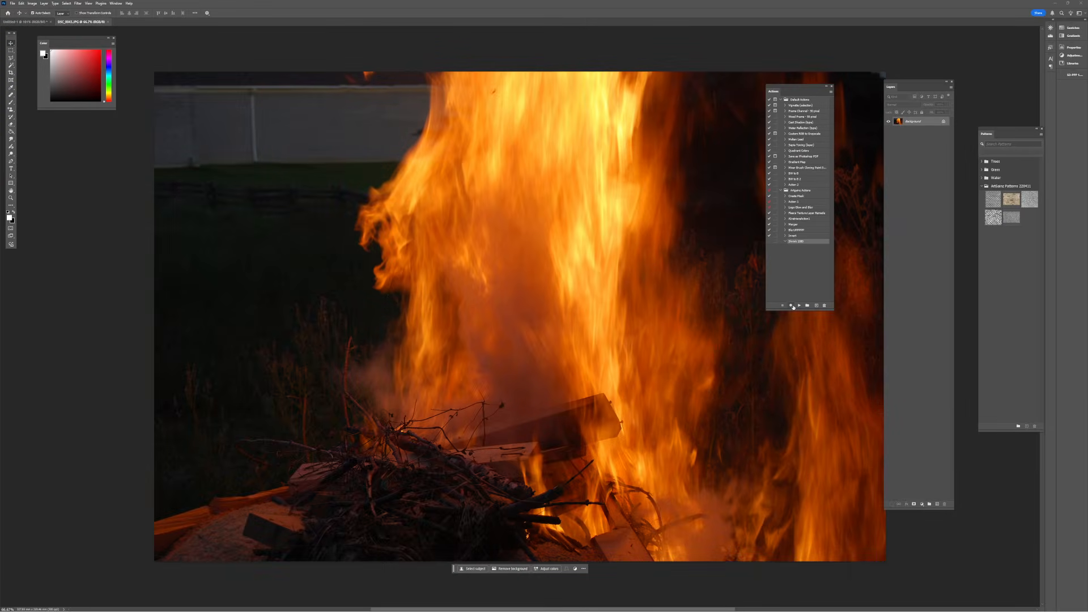
Record converting the photo's Background layer to a Smart Object and resizing the image to 41.67 percent
{"action": "right_click", "coordinate": [912, 122]}
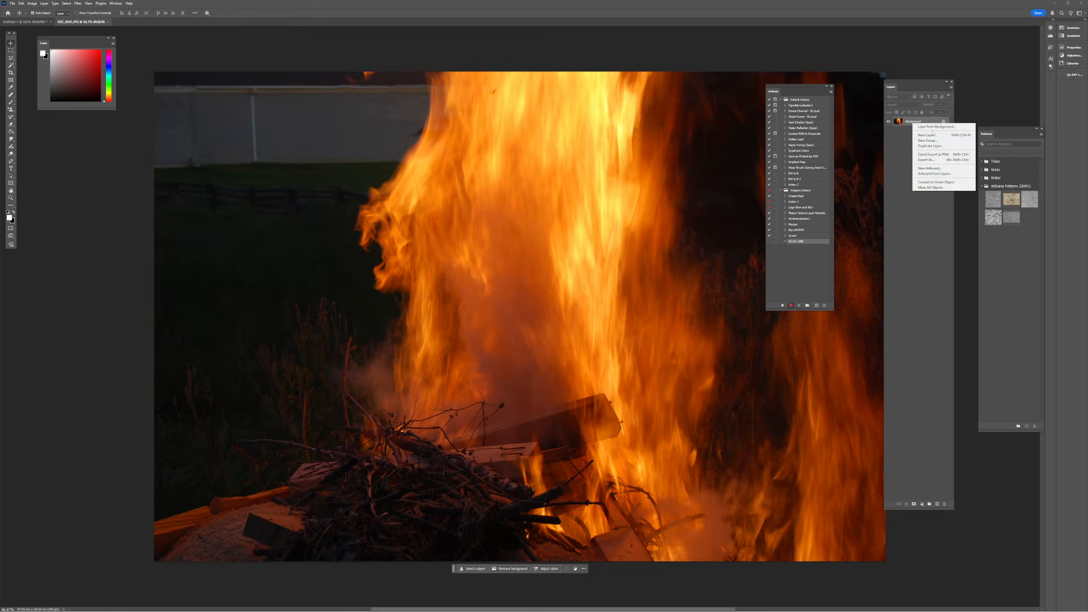
{"action": "left_click", "coordinate": [936, 183]}
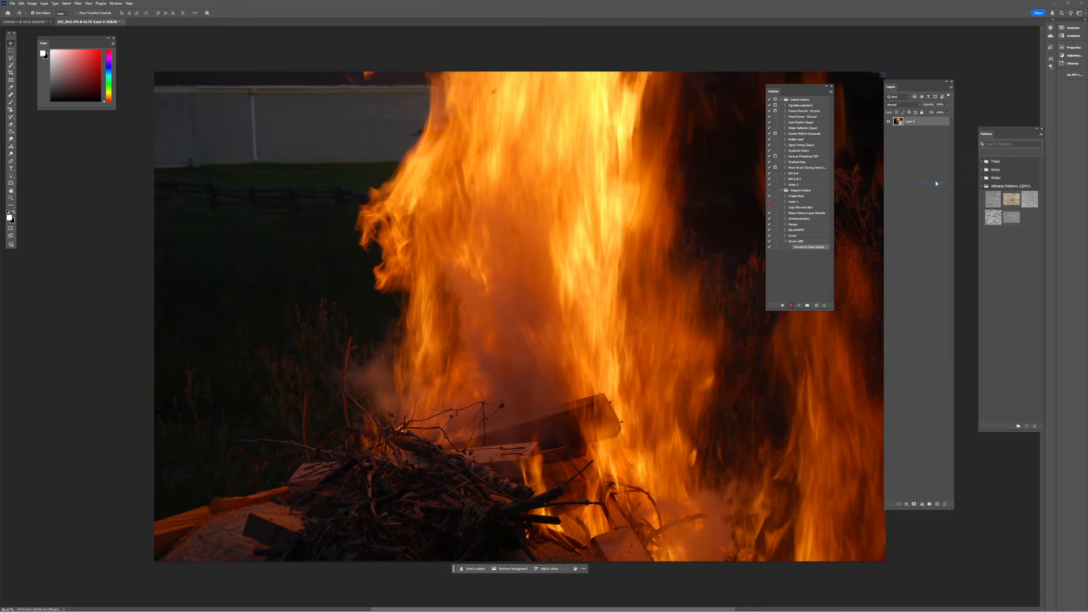
{"action": "left_click", "coordinate": [32, 4]}
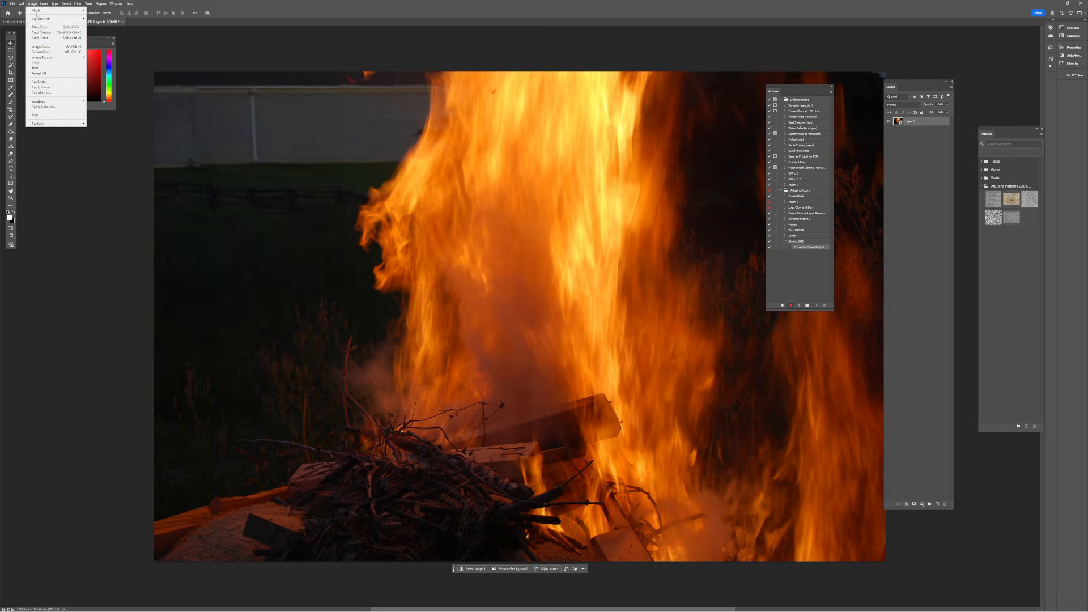
{"action": "left_click", "coordinate": [40, 47]}
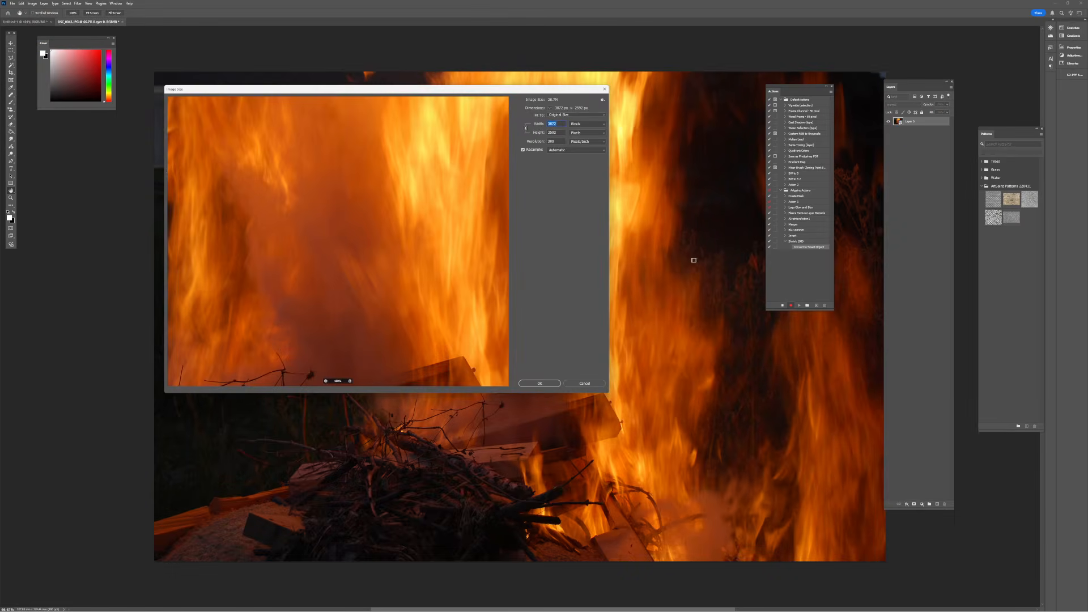
{"action": "left_click", "coordinate": [584, 125]}
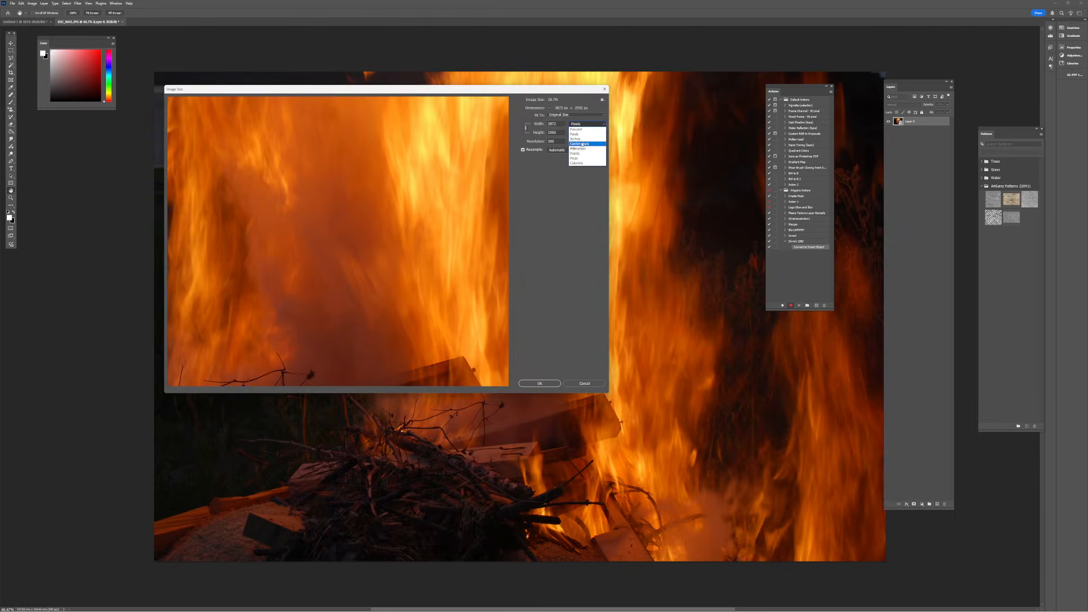
{"action": "left_click", "coordinate": [576, 129]}
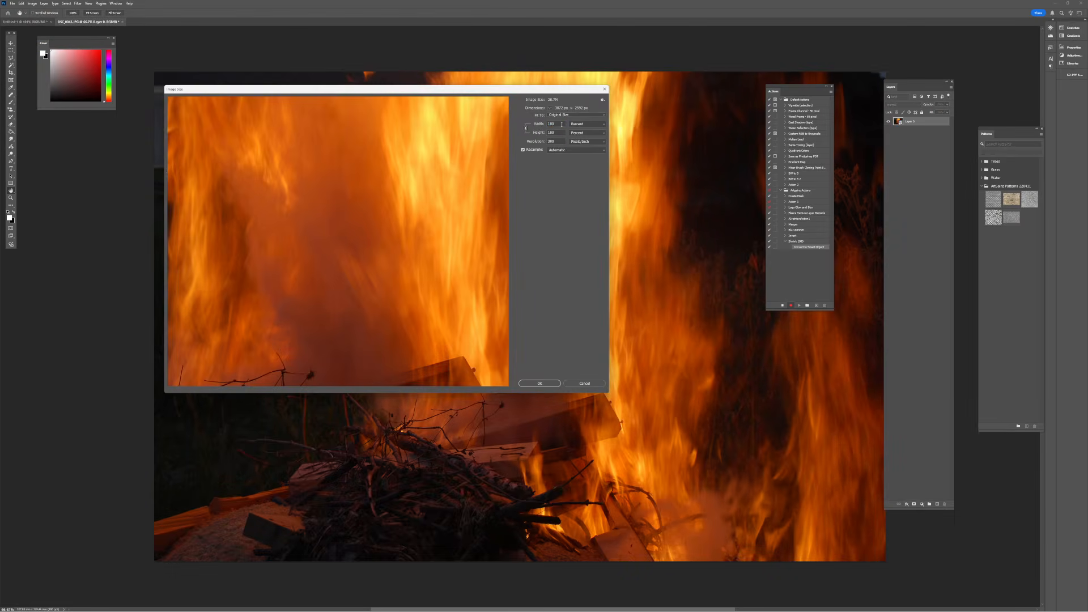
{"action": "type", "text": "41.67"}
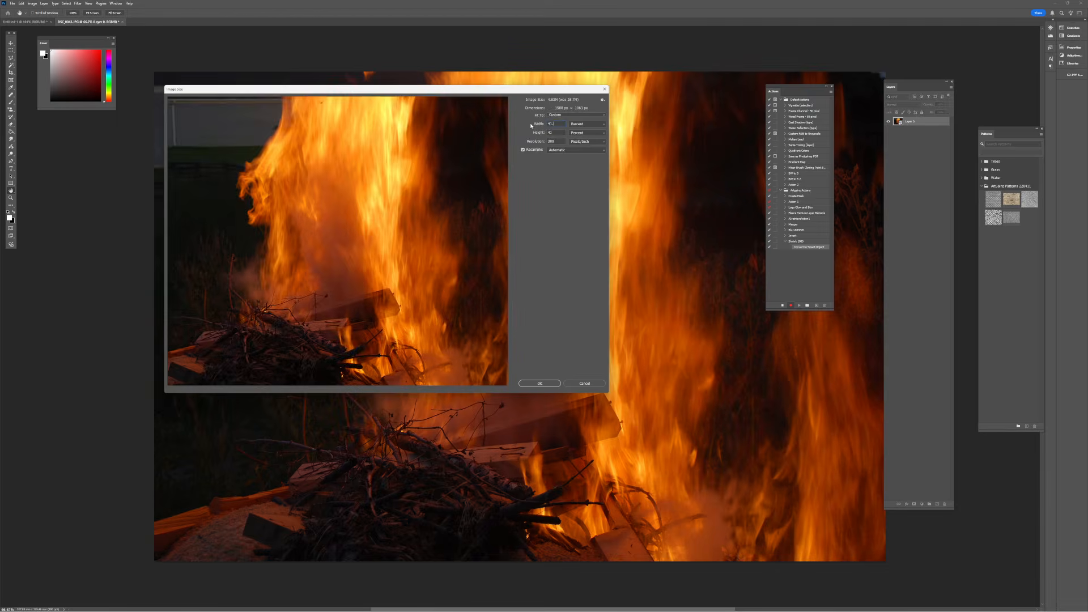
{"action": "left_click", "coordinate": [539, 384]}
Check the resized photo's width and height in pixels in the Image Size dialog
{"action": "left_click", "coordinate": [32, 3]}
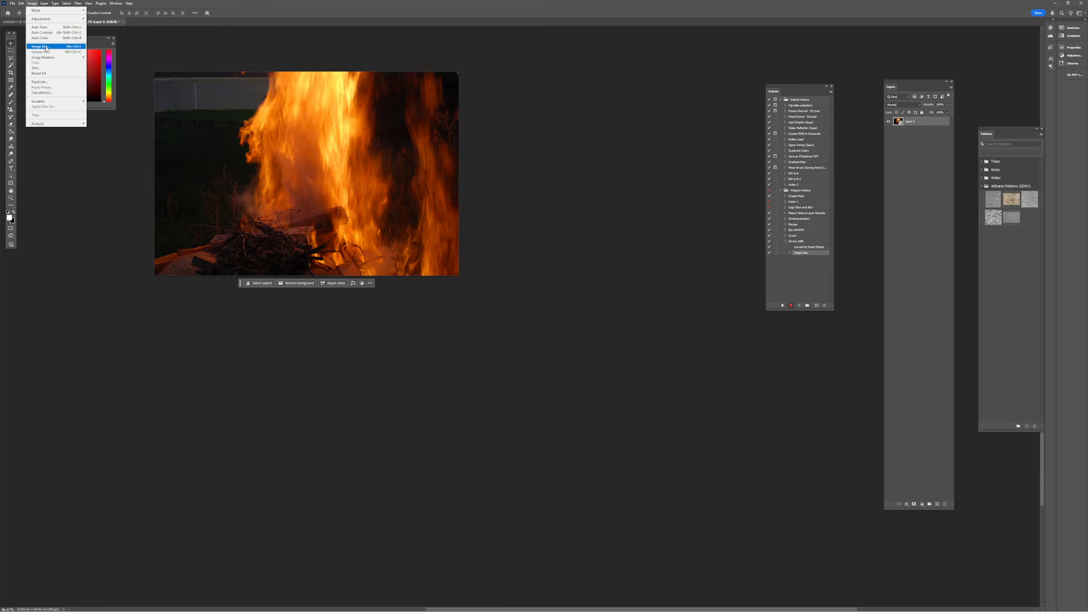
{"action": "left_click", "coordinate": [41, 47]}
{"action": "left_click", "coordinate": [586, 135]}
{"action": "left_click", "coordinate": [571, 133]}
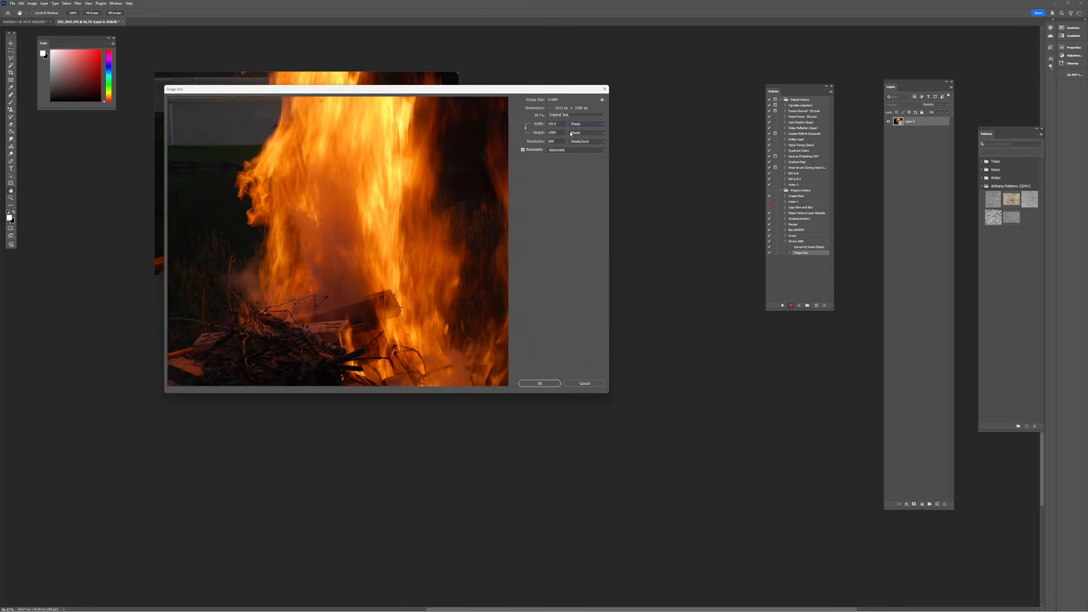
{"action": "left_click", "coordinate": [539, 384]}
Float the photo's document window, copy its layer and paste it into the blank document
{"action": "left_click_drag", "start_coordinate": [88, 22], "coordinate": [158, 111]}
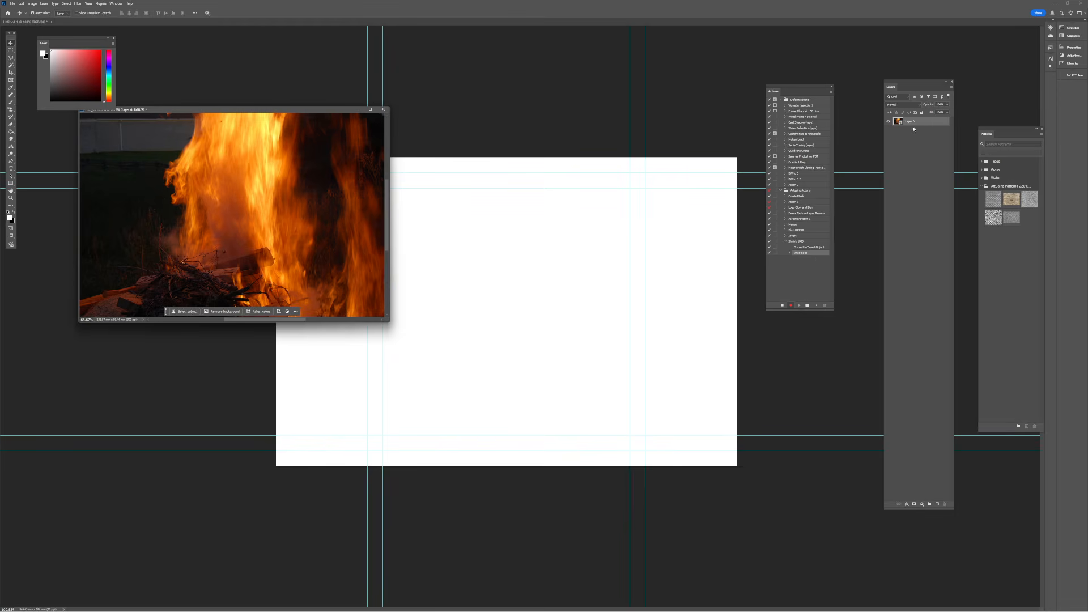
{"action": "key", "text": "ctrl+c"}
{"action": "key", "text": "ctrl+shift+Tab"}
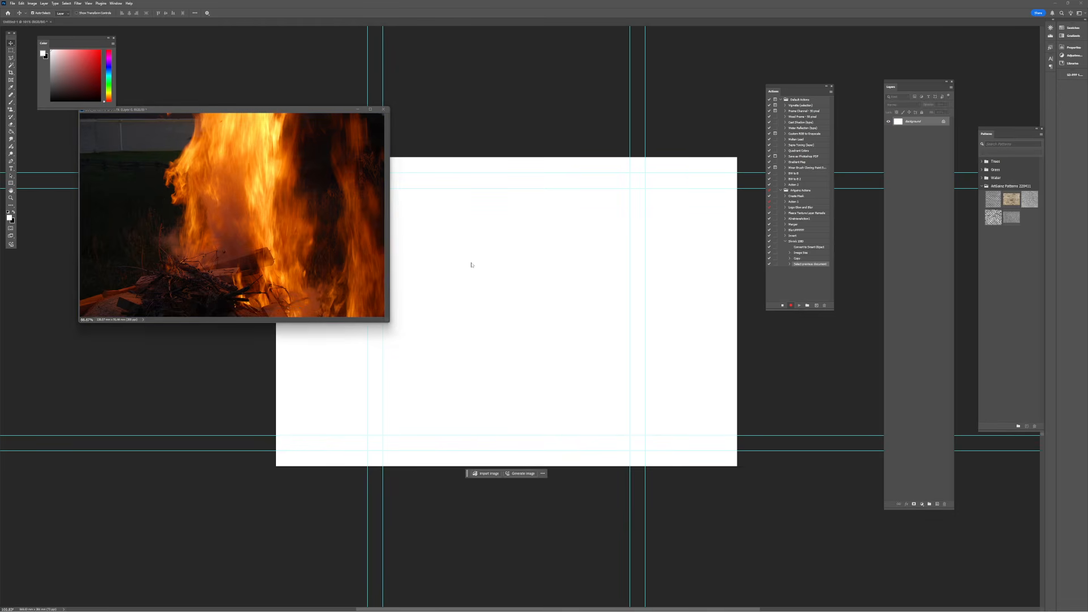
{"action": "key", "text": "ctrl+v"}
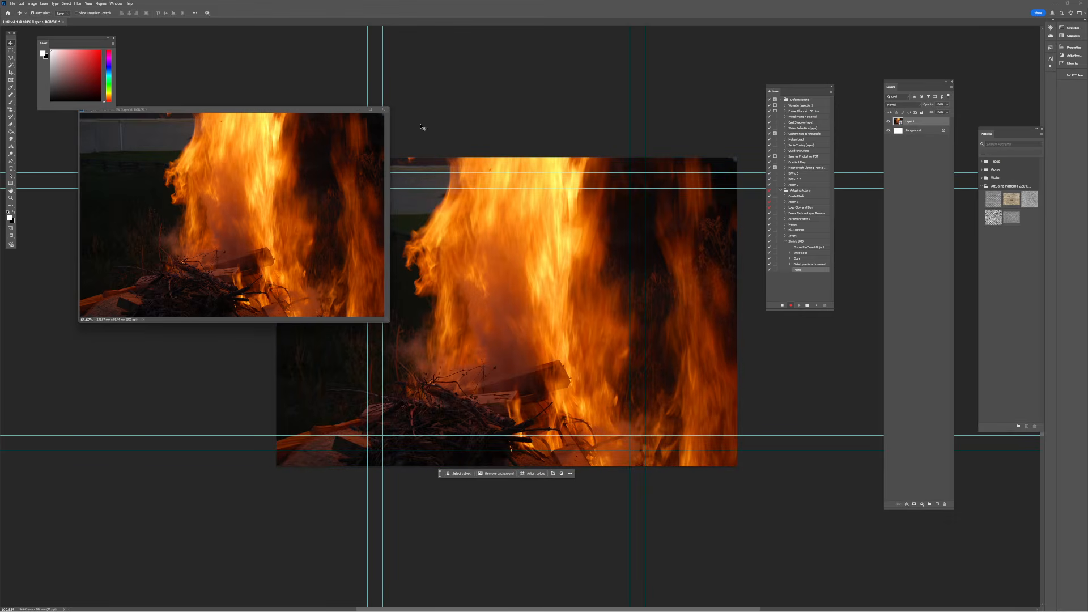
Return to the floating photo document and close it without saving
{"action": "left_click_drag", "start_coordinate": [310, 114], "coordinate": [408, 131]}
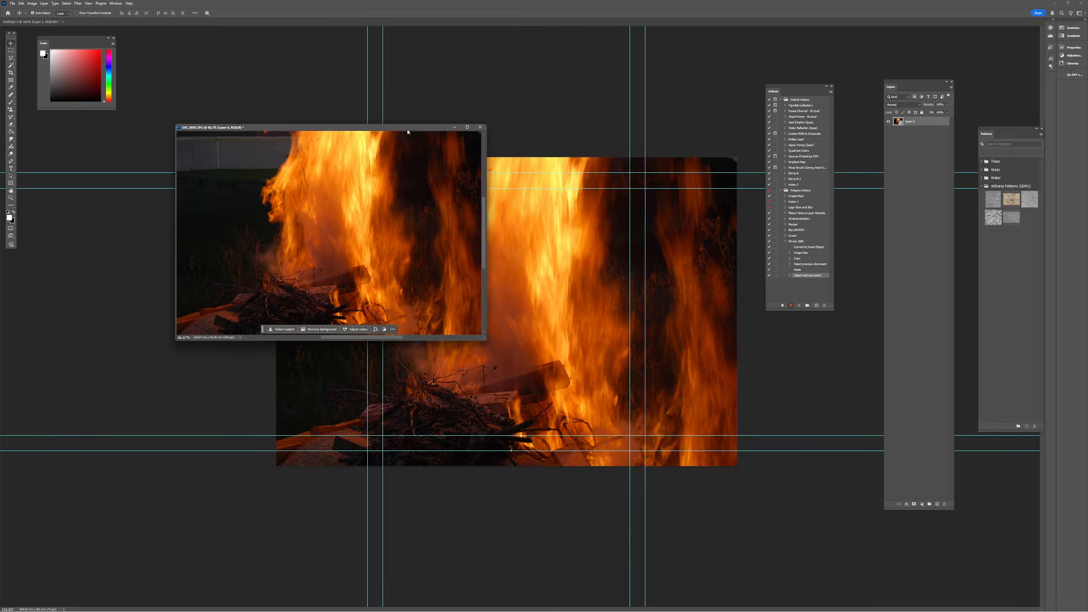
{"action": "left_click", "coordinate": [482, 128]}
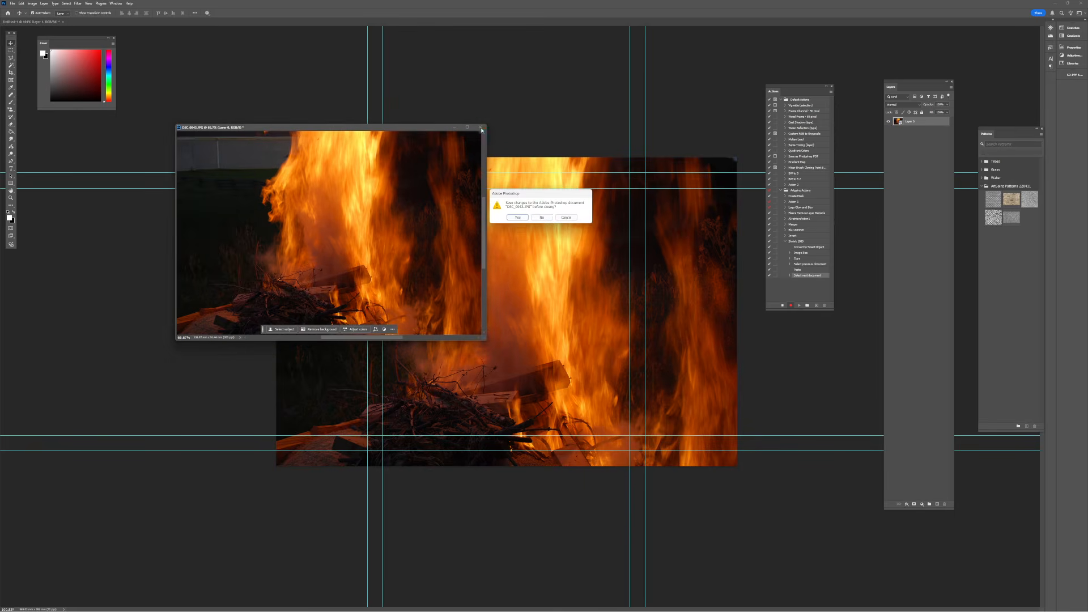
{"action": "left_click", "coordinate": [542, 217]}
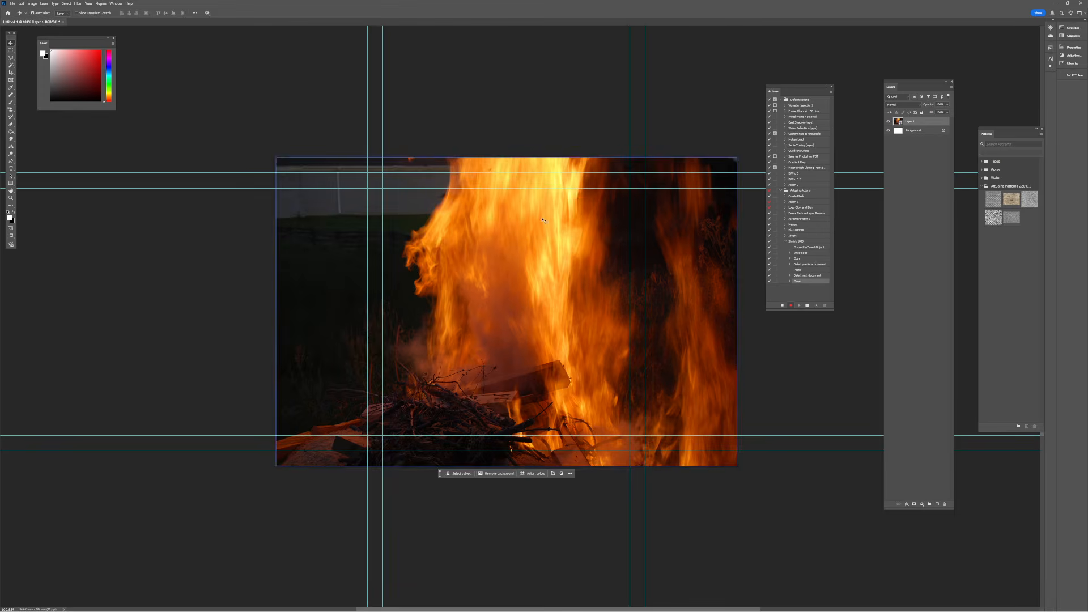
Stop recording the action and delete the pasted photo layer from the main document
{"action": "left_click", "coordinate": [781, 306]}
{"action": "key", "text": "Delete"}
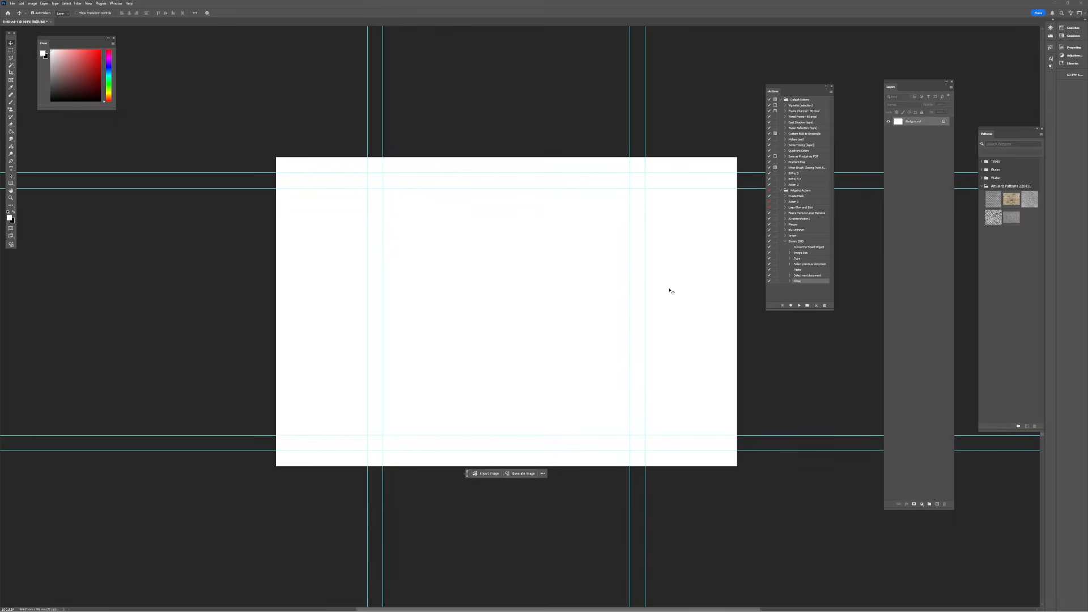
Run a Batch with the Shrink 1080 action, using the Fire photo folder as the source
{"action": "left_click", "coordinate": [799, 241]}
{"action": "left_click", "coordinate": [12, 4]}
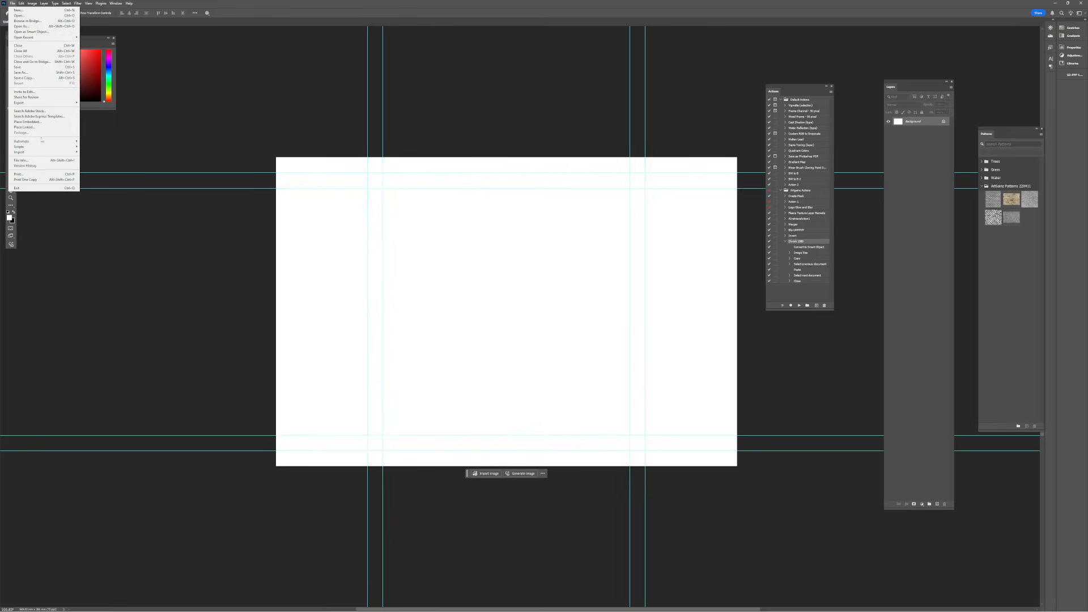
{"action": "mouse_move", "coordinate": [45, 141]}
{"action": "left_click", "coordinate": [94, 141]}
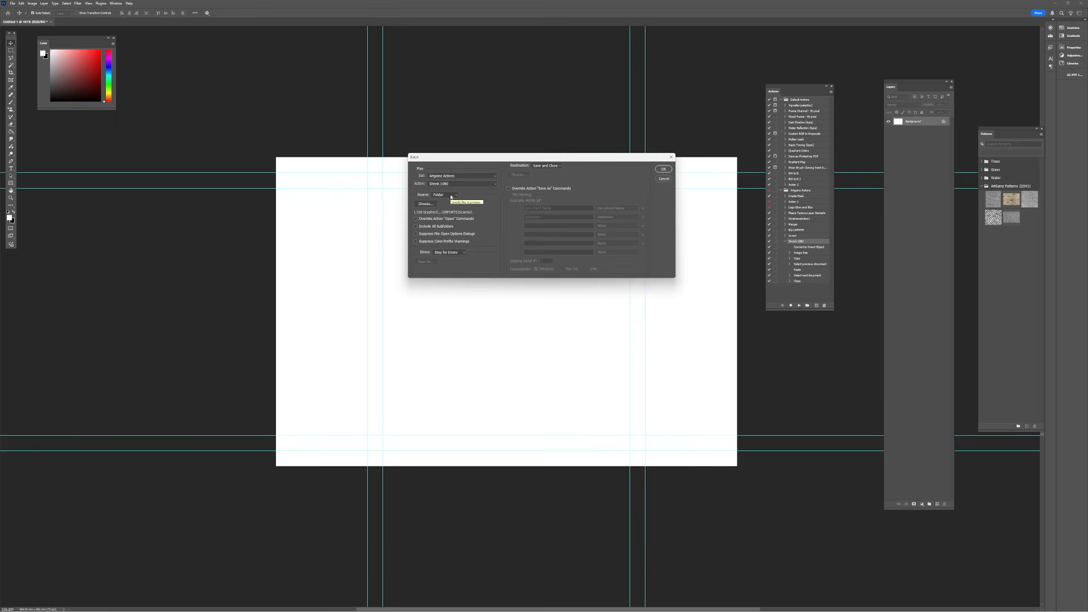
{"action": "left_click", "coordinate": [427, 204]}
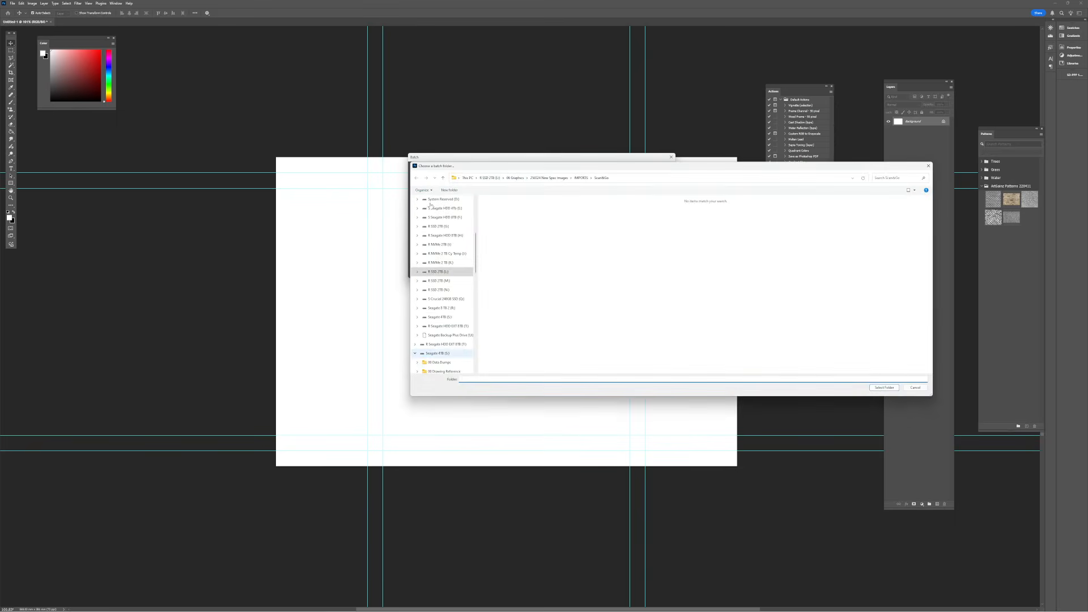
{"action": "left_click", "coordinate": [882, 388]}
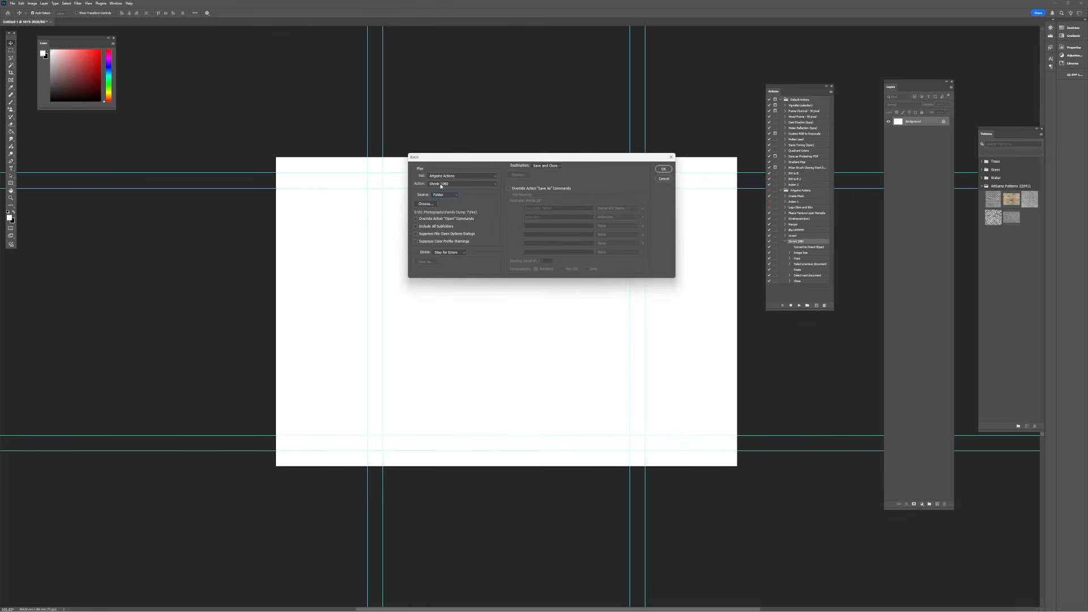
{"action": "left_click", "coordinate": [664, 170]}
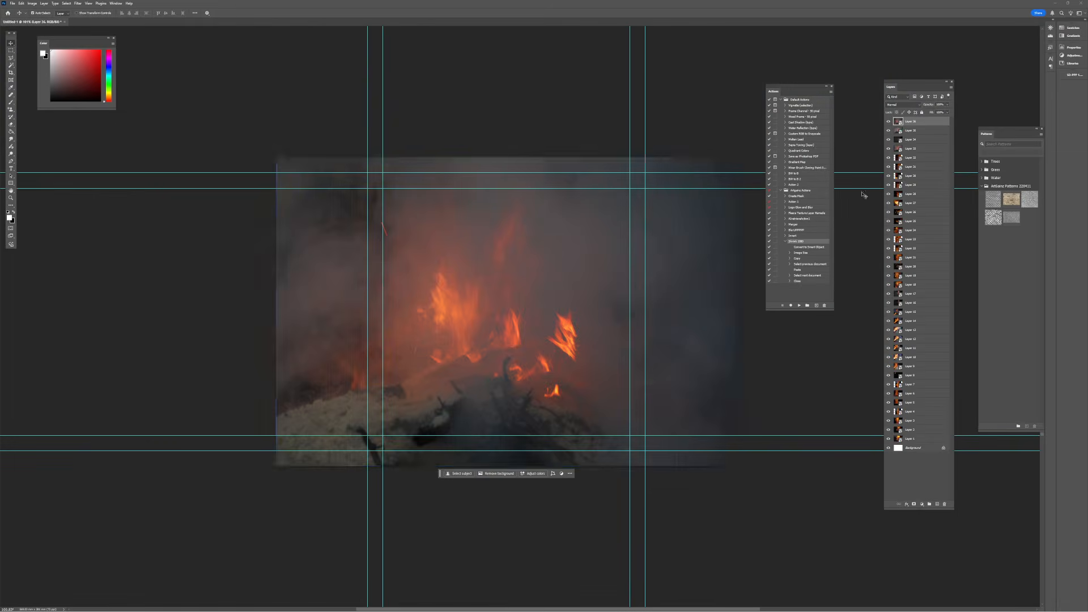
Show only Layer 32, the fifth from the top, and shift its portrait fire photo upward on the canvas
{"action": "left_click", "coordinate": [889, 158], "text": "alt"}
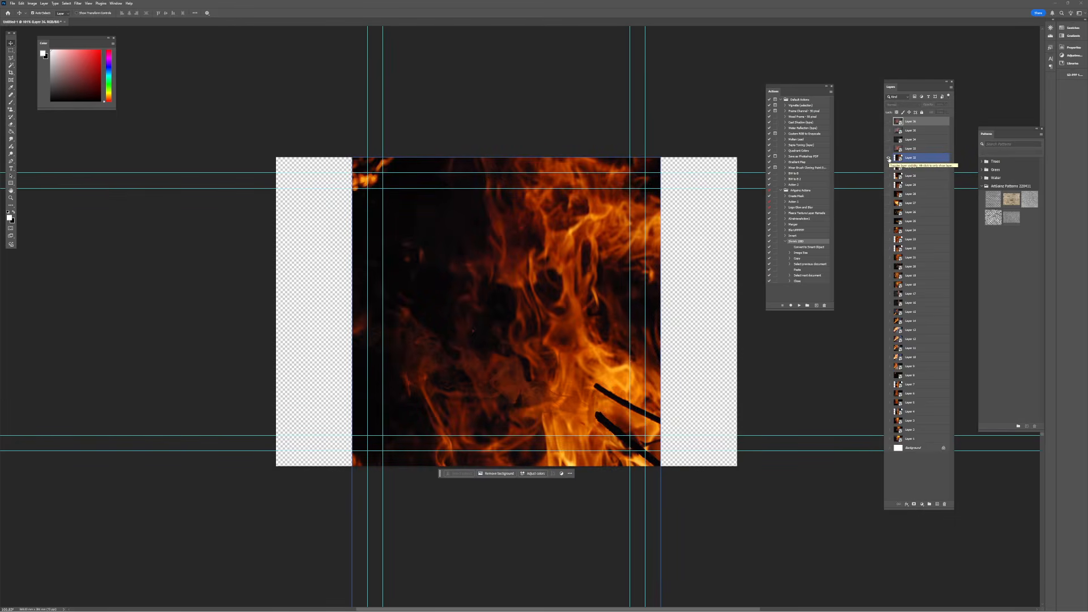
{"action": "left_click", "coordinate": [906, 158]}
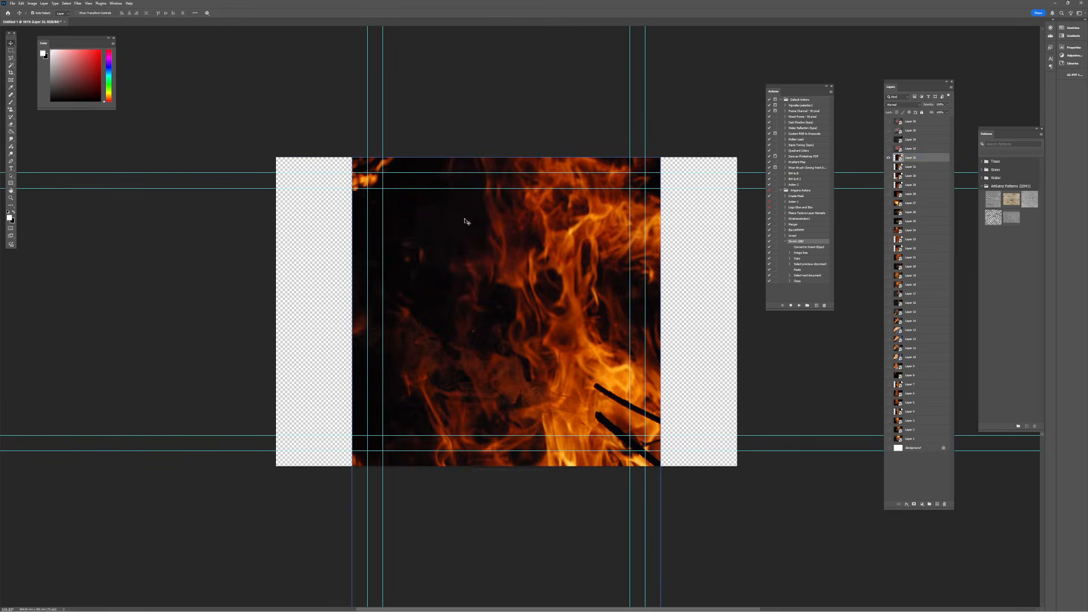
{"action": "left_click_drag", "start_coordinate": [506, 249], "coordinate": [512, 110]}
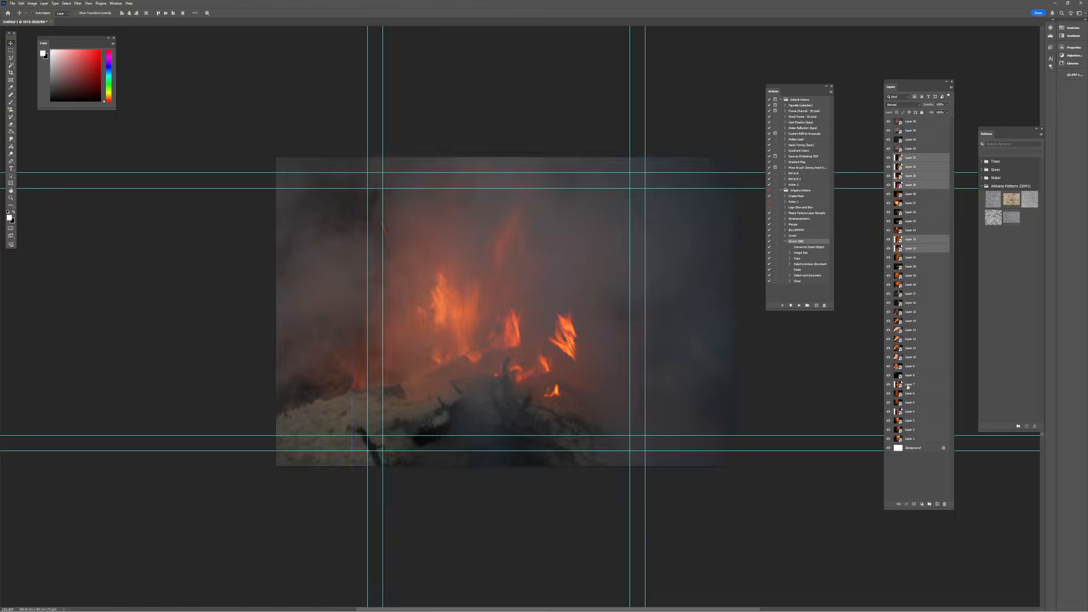
Add Layer 7 and Layer 4 to the selected portrait photo layers and label them all red
{"action": "left_click", "coordinate": [907, 386], "text": "ctrl"}
{"action": "left_click", "coordinate": [910, 412], "text": "ctrl"}
{"action": "right_click", "coordinate": [924, 156]}
{"action": "left_click", "coordinate": [940, 308]}
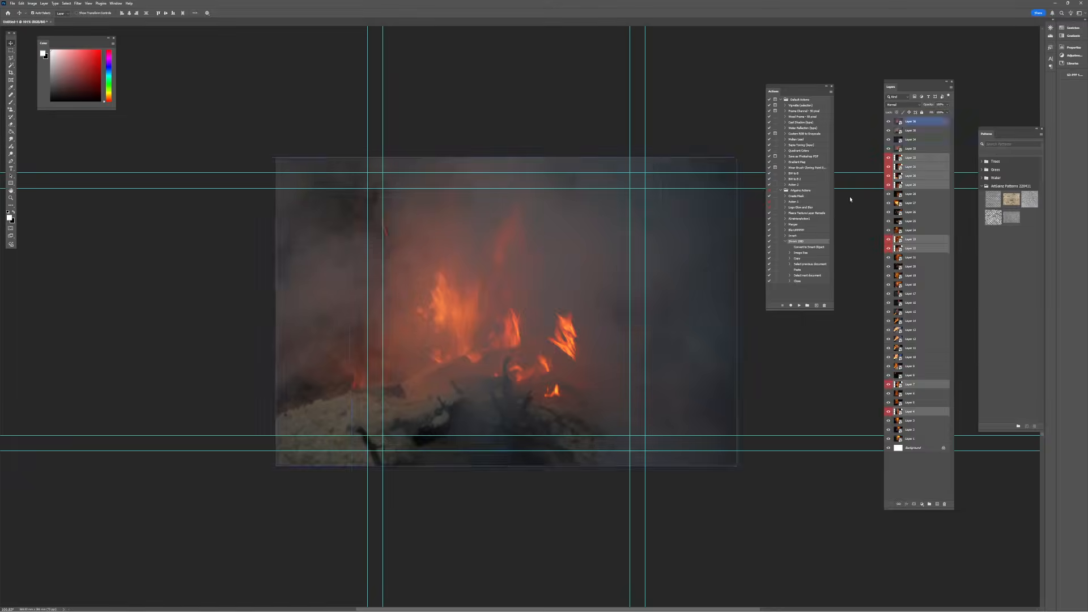
Reduce the canvas to a centred square and bring the red-labelled layers to the front of the layer stack
{"action": "left_click", "coordinate": [32, 3]}
{"action": "left_click", "coordinate": [45, 53]}
{"action": "key", "text": "Return"}
{"action": "key", "text": "ctrl+shift+]"}
Work down the red-labelled portrait layers one at a time, framing each fire photo within the square canvas
{"action": "key", "text": "alt+["}
{"action": "key", "text": "alt+["}
{"action": "key", "text": "alt+["}
{"action": "key", "text": "alt+["}
{"action": "key", "text": "alt+["}
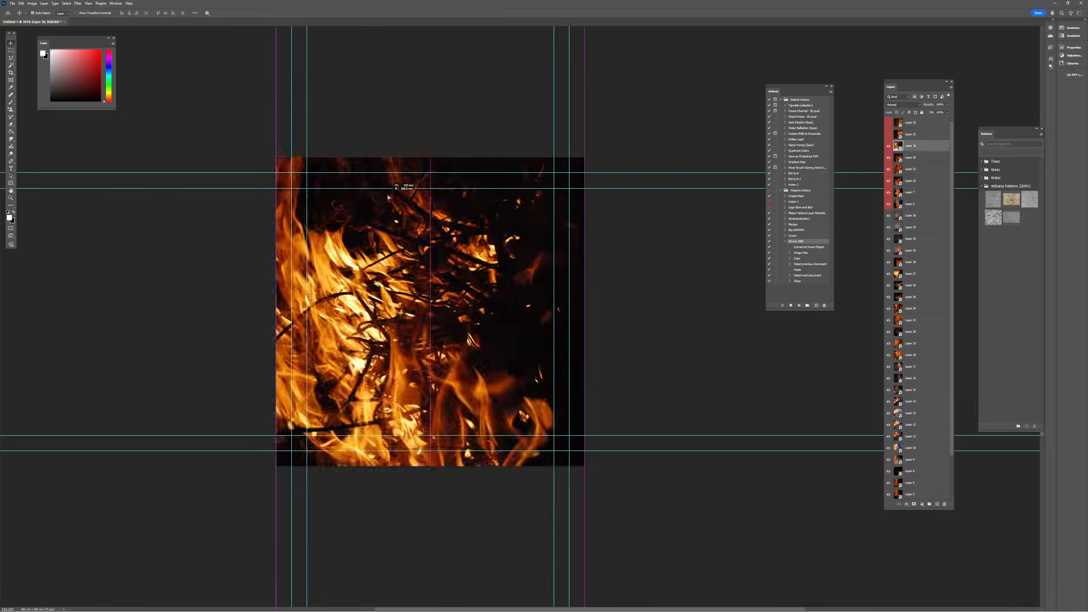
{"action": "key", "text": "alt+["}
{"action": "key", "text": "alt+["}
{"action": "key", "text": "alt+["}
{"action": "key", "text": "alt+["}
{"action": "key", "text": "alt+["}
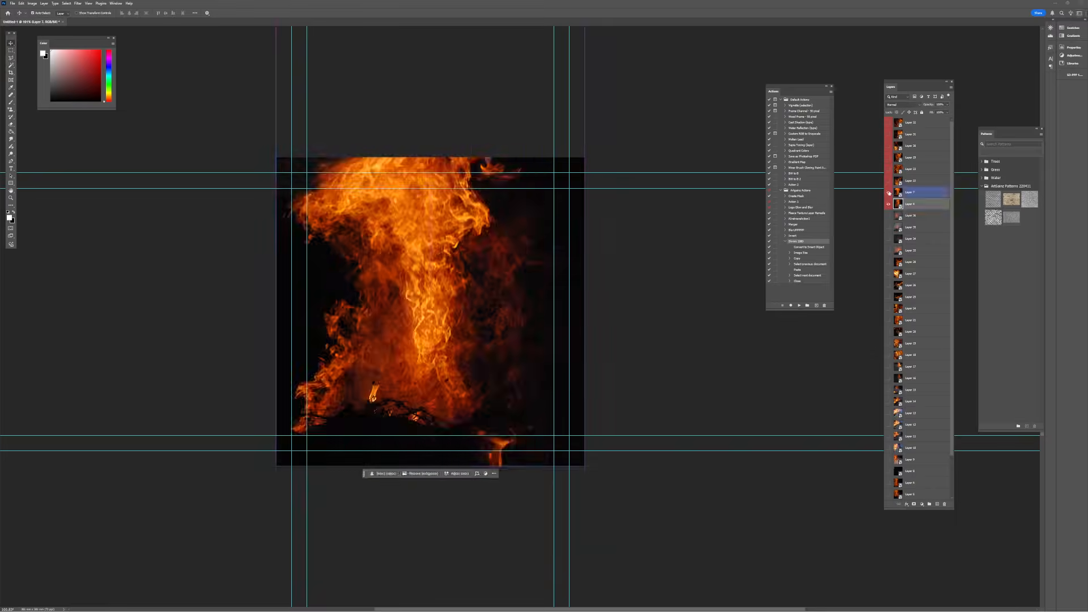
Show the landscape layers from Layer 36 down to Layer 27 one by one and shift each photo to frame its flames
{"action": "key", "text": "alt+["}
{"action": "key", "text": "alt+["}
{"action": "key", "text": "alt+["}
{"action": "key", "text": "alt+["}
{"action": "key", "text": "alt+["}
{"action": "key", "text": "alt+["}
{"action": "key", "text": "alt+["}
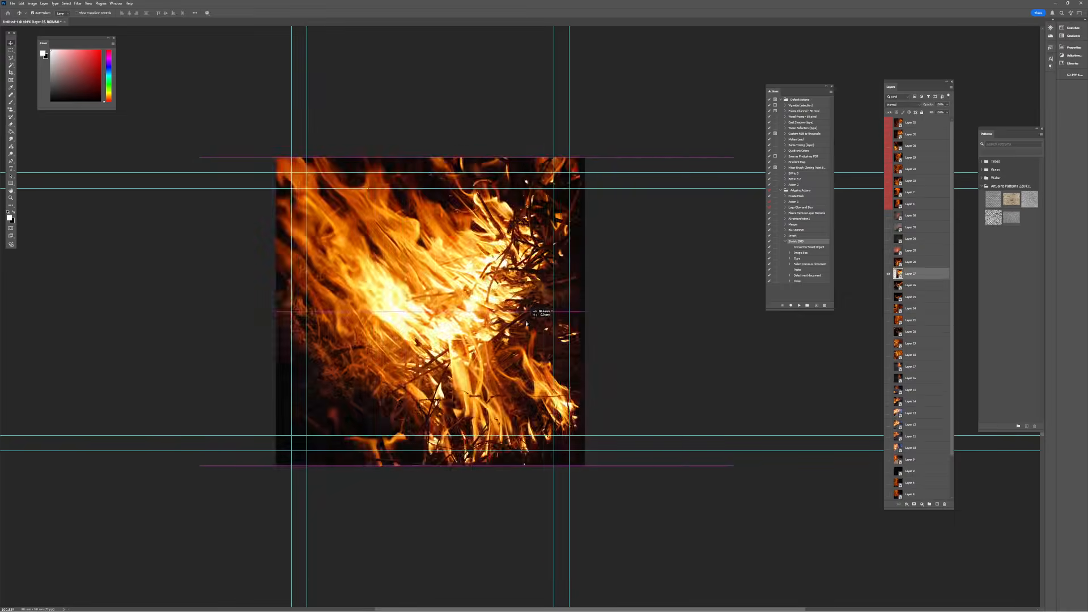
Continue from Layer 26 down to Layer 18, positioning each layer's fire within the square canvas
{"action": "key", "text": "alt+["}
{"action": "key", "text": "alt+["}
{"action": "key", "text": "alt+["}
{"action": "key", "text": "alt+["}
{"action": "key", "text": "alt+["}
{"action": "key", "text": "alt+["}
{"action": "key", "text": "alt+["}
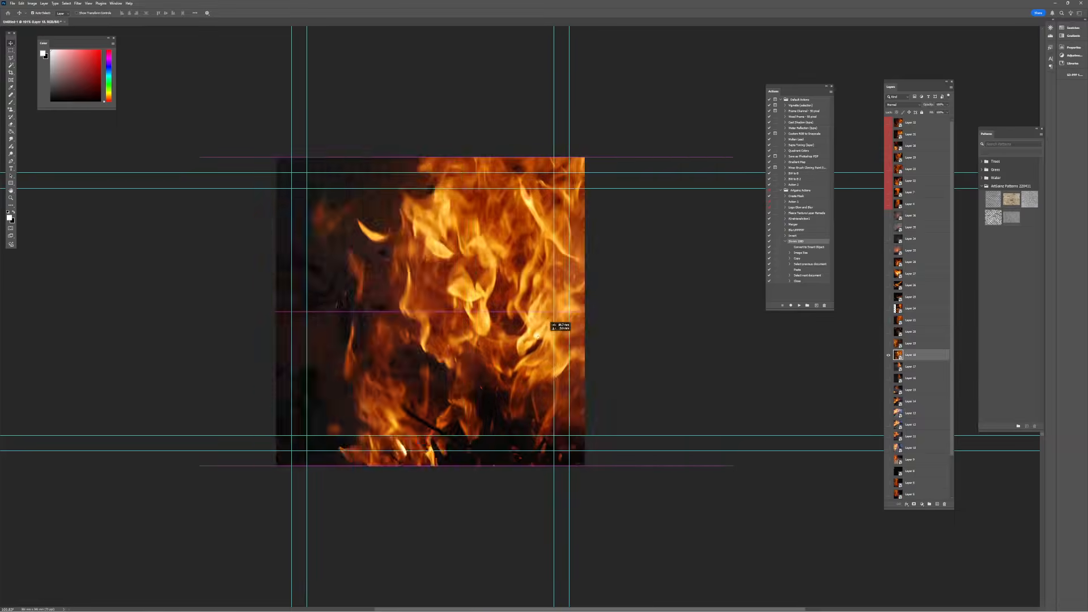
Try darkening the midtones of Layer 13 with Levels, and switch the visible photo to Layer 12
{"action": "key", "text": "ctrl+l"}
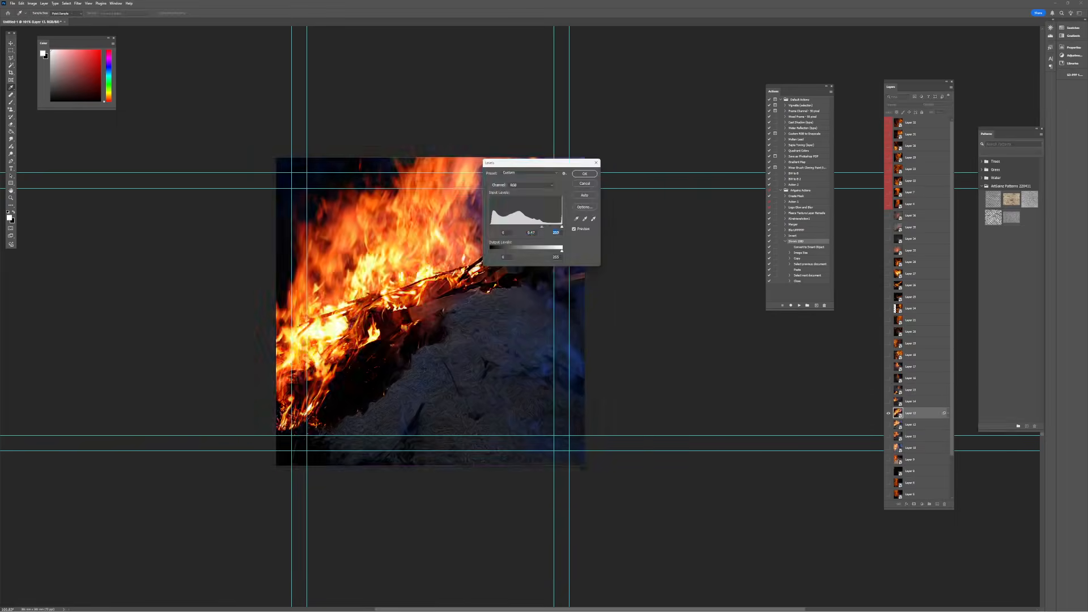
{"action": "key", "text": "Escape"}
{"action": "left_click", "coordinate": [887, 424]}
{"action": "left_click", "coordinate": [888, 414]}
Frame the photos on the remaining layers from Layer 12 down to Layer 1 within the square canvas
{"action": "key", "text": "alt+["}
{"action": "key", "text": "alt+["}
{"action": "key", "text": "alt+["}
{"action": "key", "text": "alt+["}
{"action": "key", "text": "alt+["}
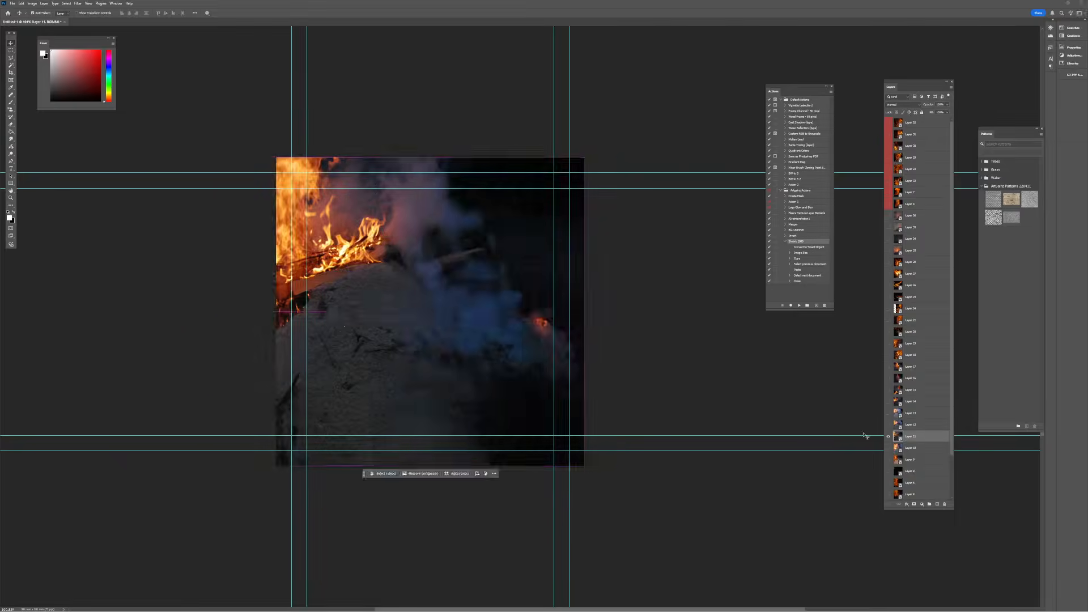
{"action": "key", "text": "alt+["}
{"action": "key", "text": "alt+["}
{"action": "key", "text": "alt+["}
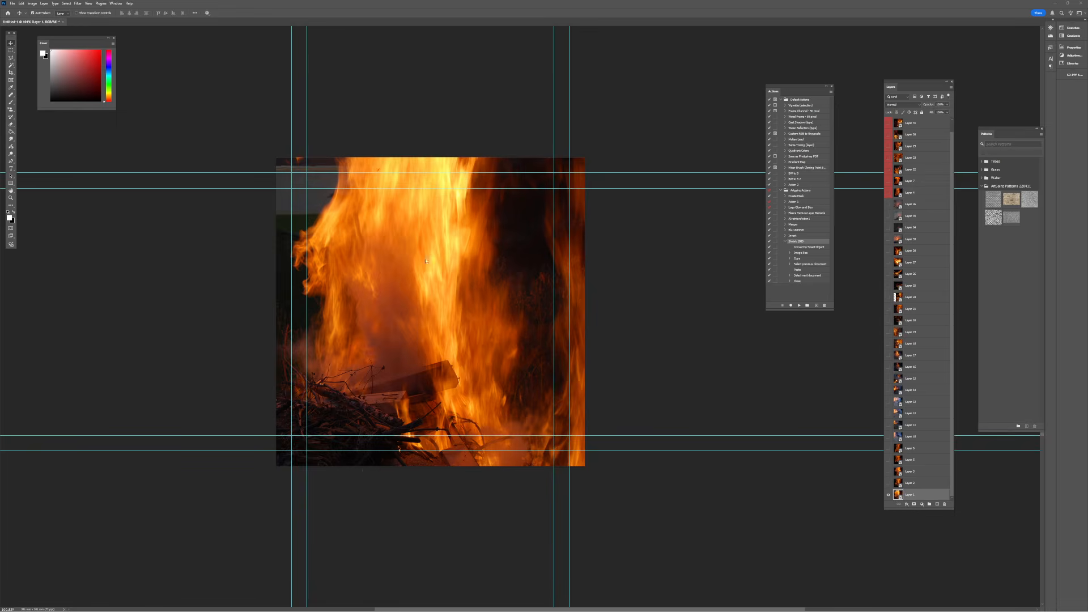
Export all layers to separate PNG files in the Training\Fire folder with the file name prefix Fire
{"action": "left_click", "coordinate": [12, 2]}
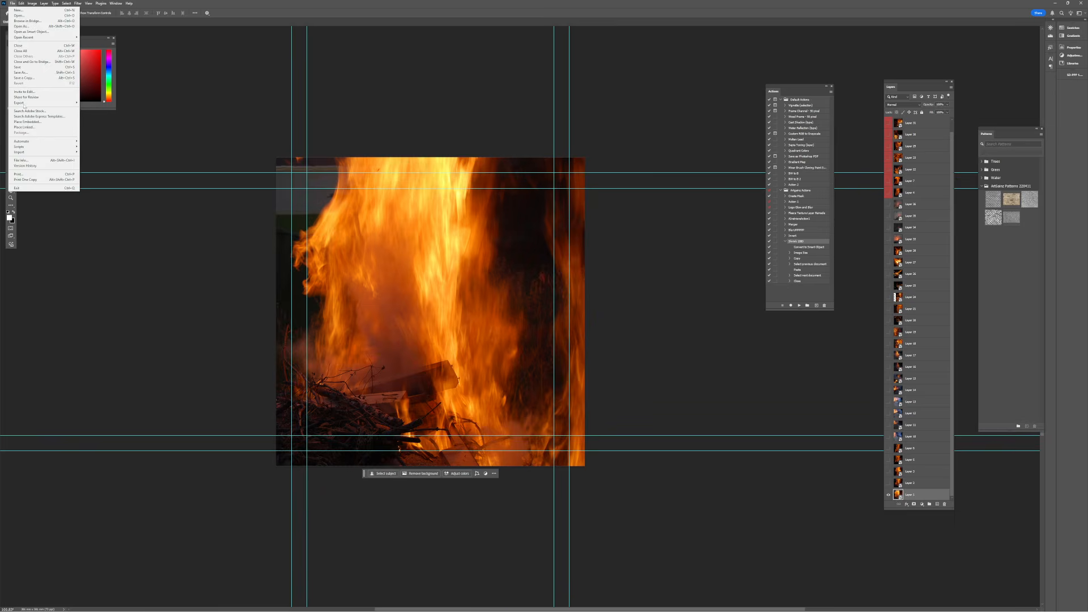
{"action": "mouse_move", "coordinate": [24, 103]}
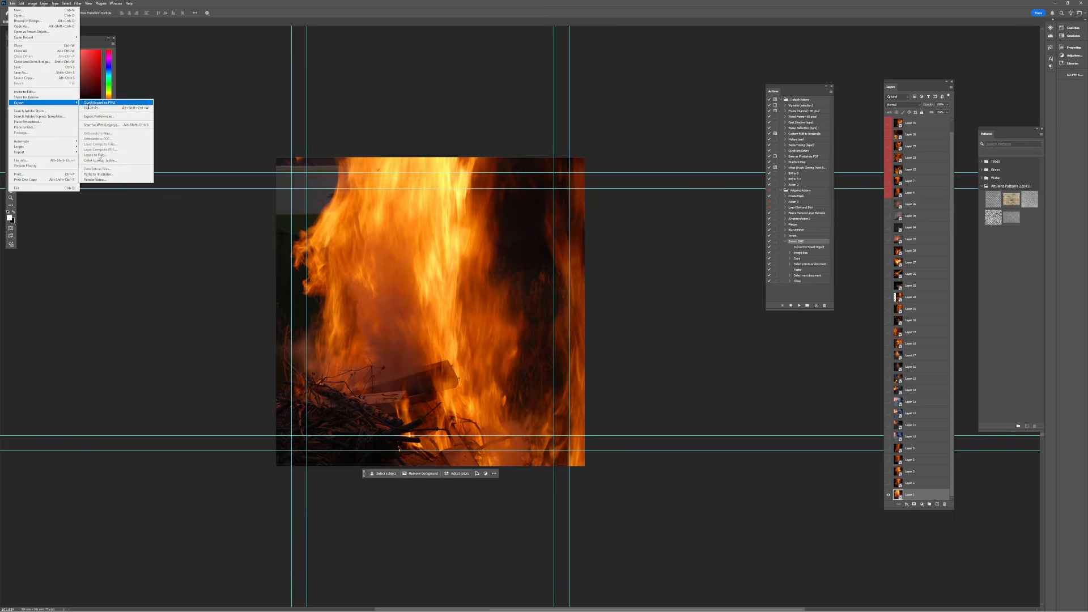
{"action": "left_click", "coordinate": [96, 155]}
{"action": "triple_click", "coordinate": [517, 270]}
{"action": "type", "text": "Fire"}
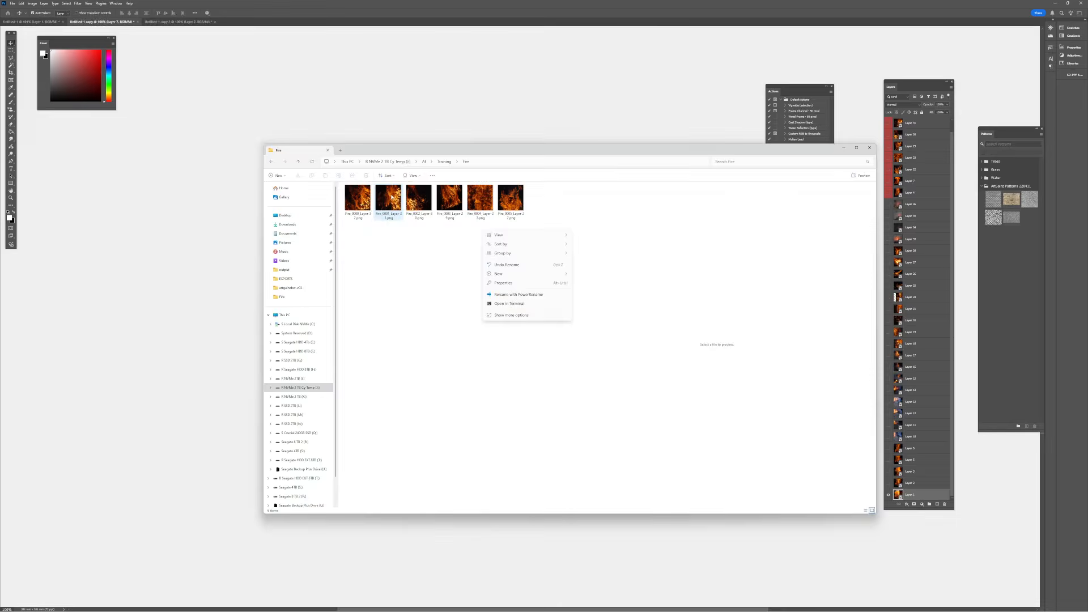
Preview several of the exported fire images in the Fire folder and dismiss the export completion message
{"action": "left_click", "coordinate": [388, 199]}
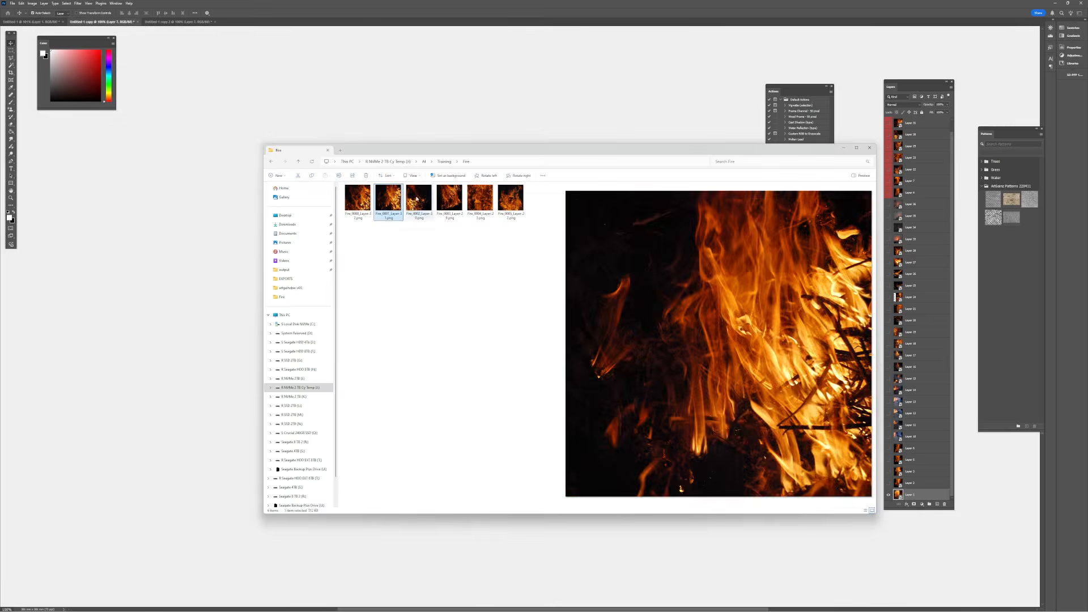
{"action": "left_click", "coordinate": [480, 200]}
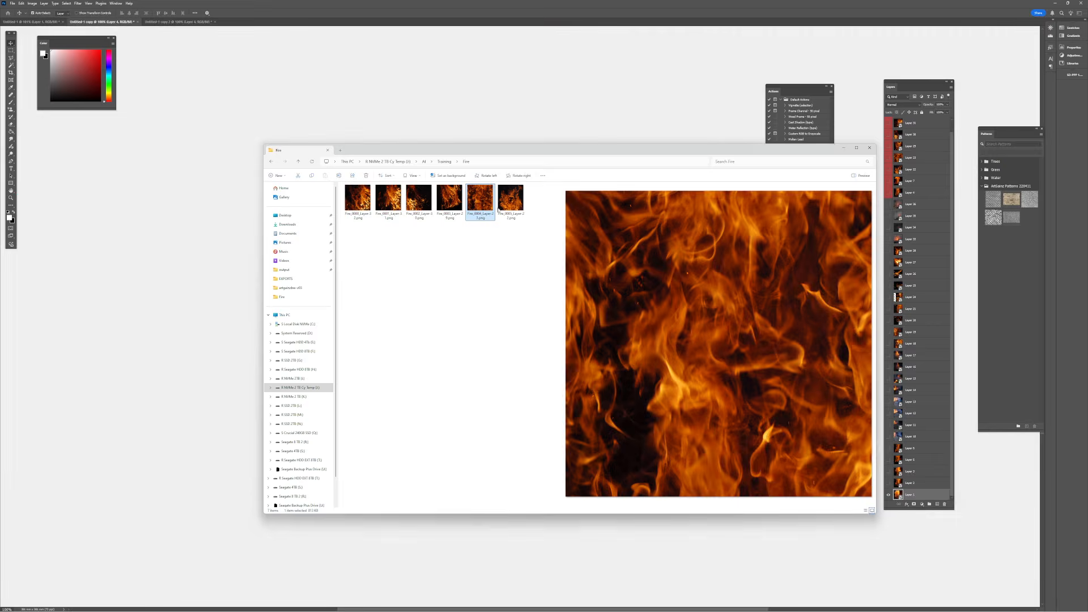
{"action": "left_click", "coordinate": [513, 204]}
{"action": "left_click", "coordinate": [541, 204]}
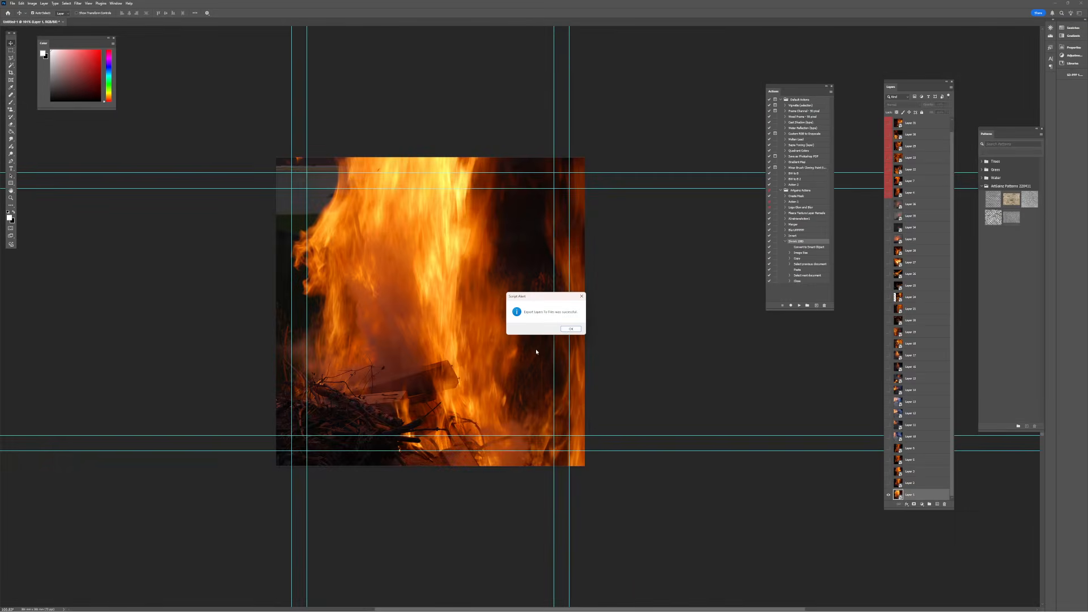
{"action": "left_click", "coordinate": [565, 330]}
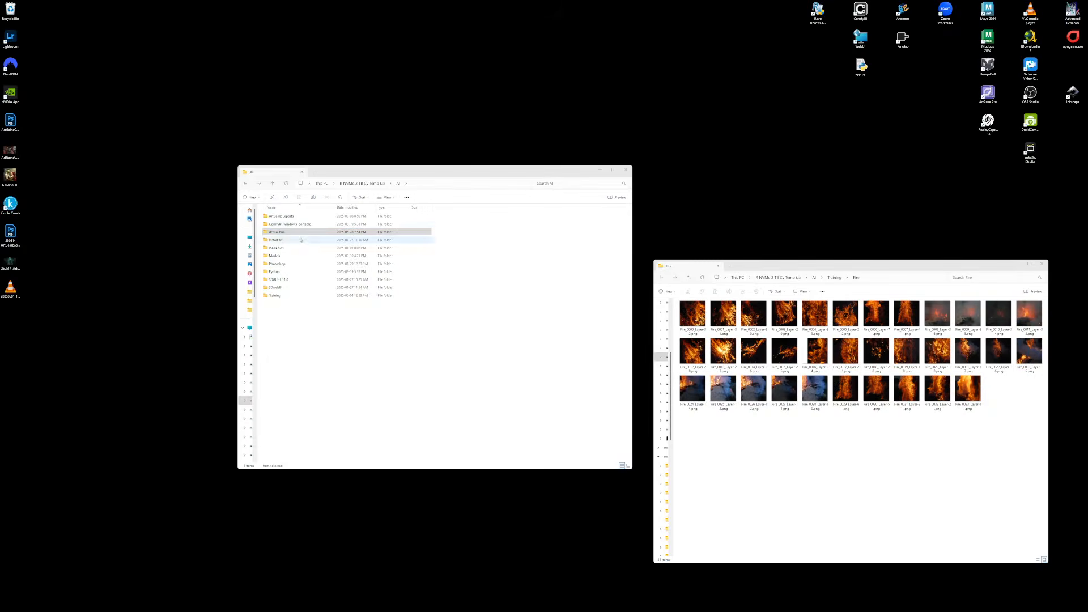
Open the fluxgym folder inside the demo-lora folder in File Explorer
{"action": "left_click", "coordinate": [285, 233]}
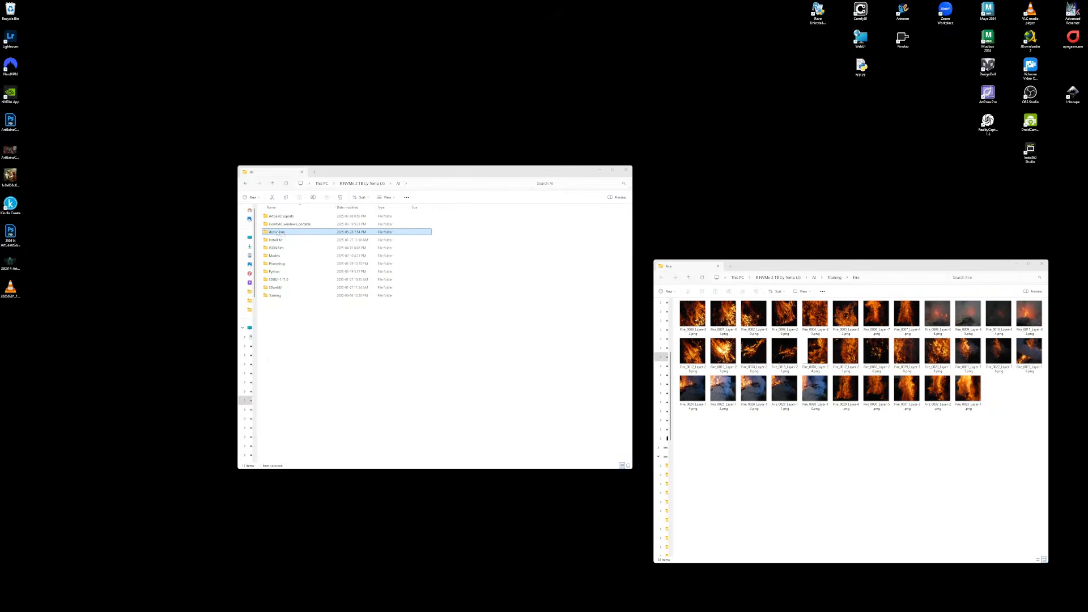
{"action": "double_click", "coordinate": [283, 233]}
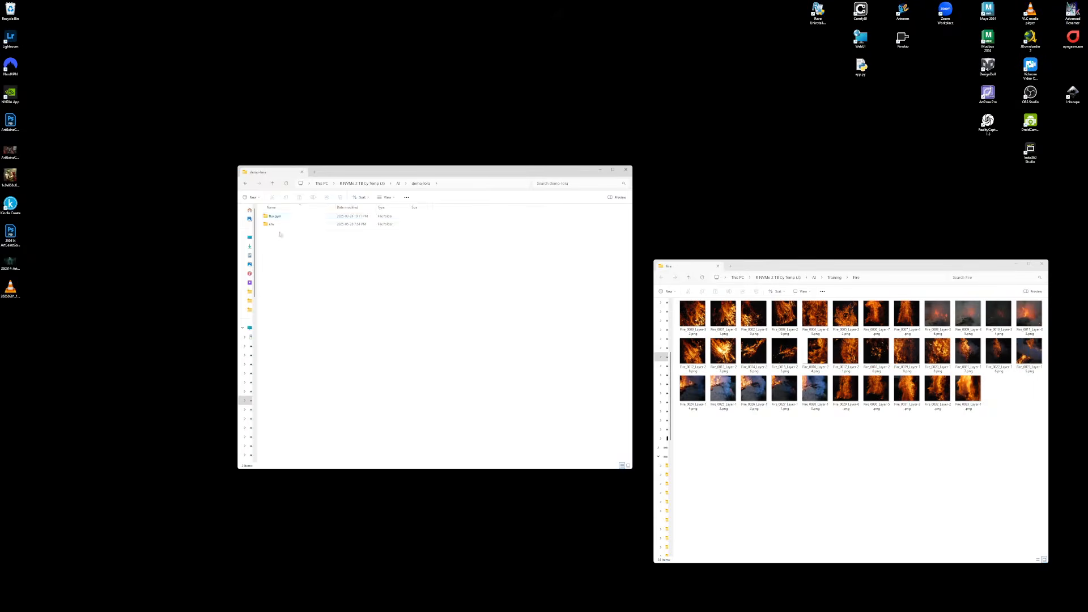
{"action": "left_click", "coordinate": [282, 217]}
{"action": "double_click", "coordinate": [282, 217]}
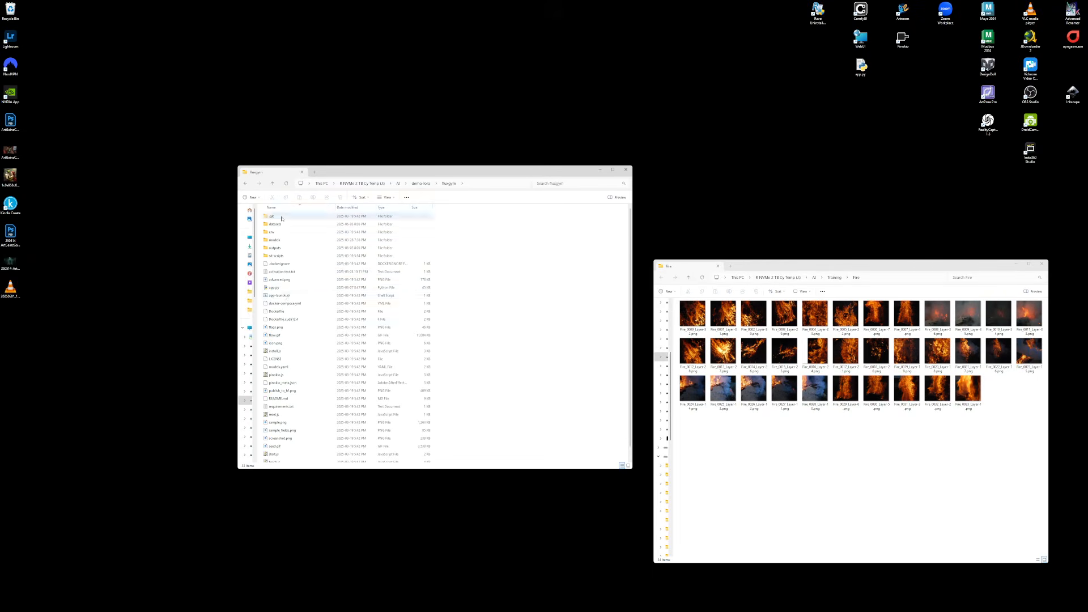
Copy the virtual environment commands from the activation text file in the fluxgym folder and minimize the file
{"action": "double_click", "coordinate": [286, 273]}
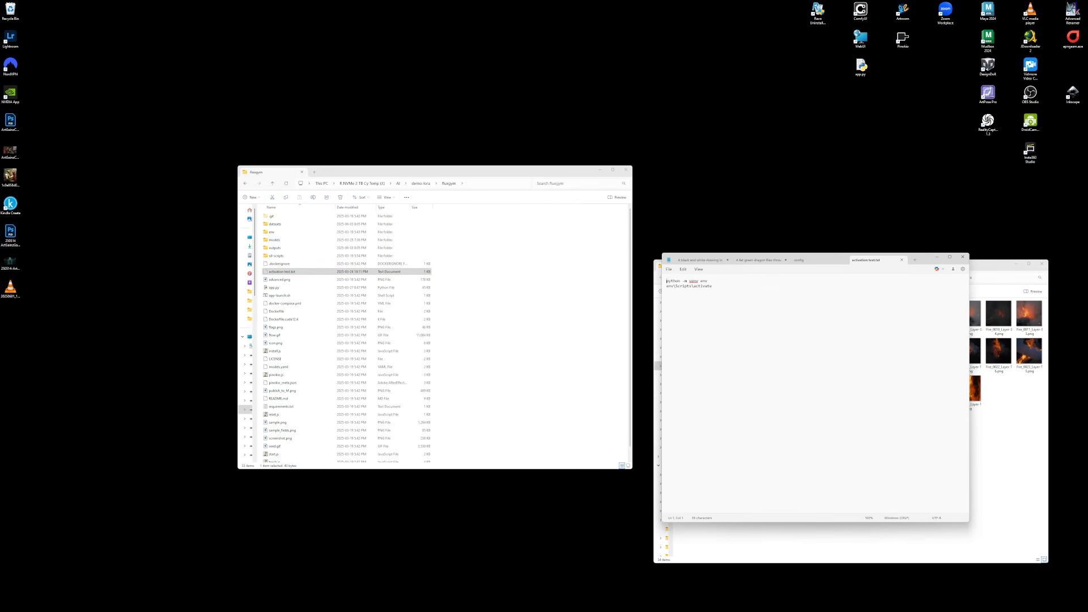
{"action": "key", "text": "ctrl+a"}
{"action": "left_click", "coordinate": [936, 258]}
Open a command prompt in the fluxgym folder and move its window over the folder window
{"action": "left_click", "coordinate": [490, 184]}
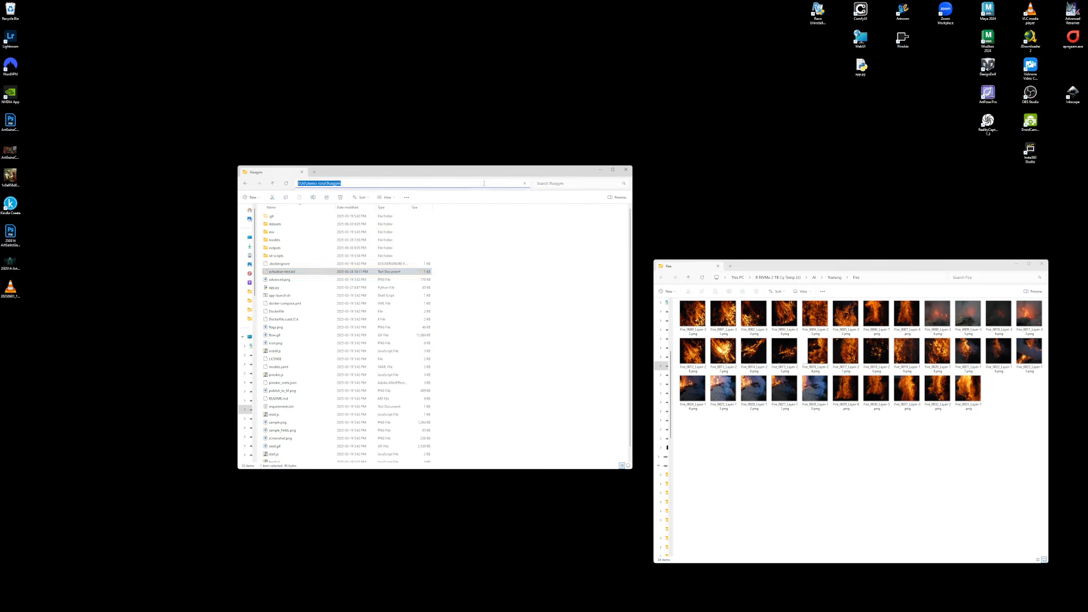
{"action": "type", "text": "cmd"}
{"action": "key", "text": "Return"}
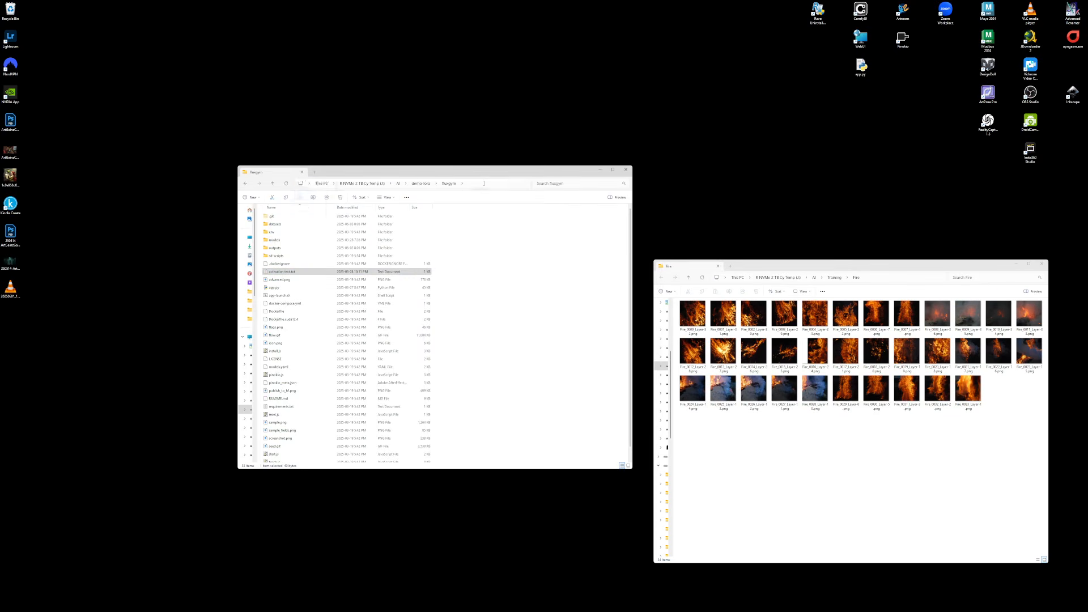
{"action": "left_click_drag", "start_coordinate": [151, 28], "coordinate": [504, 214]}
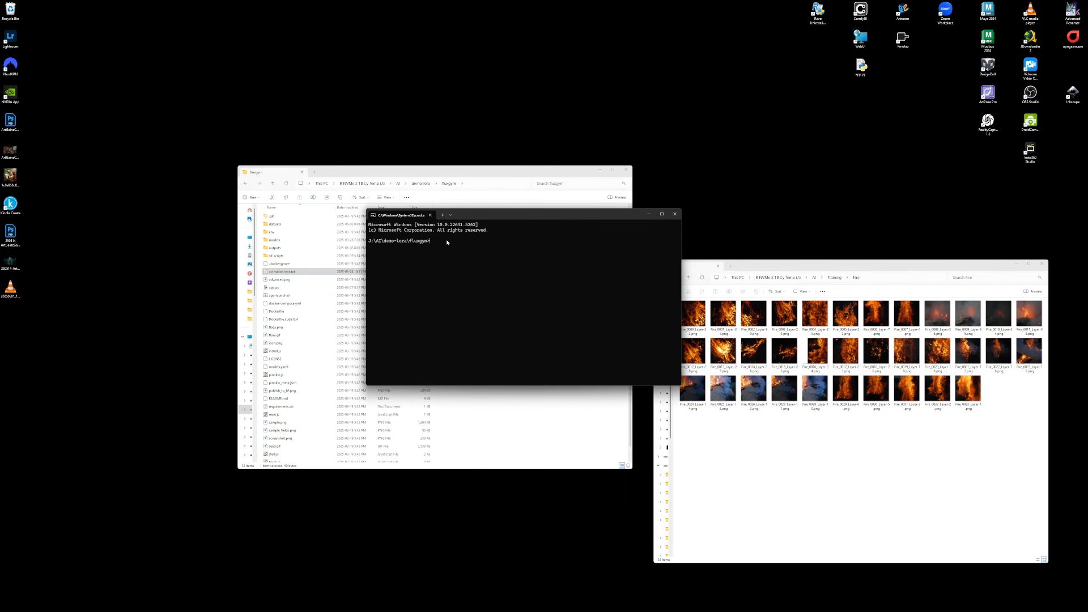
Paste and run the commands python -m venv env and env\Scripts\activate in the command prompt
{"action": "key", "text": "ctrl+v"}
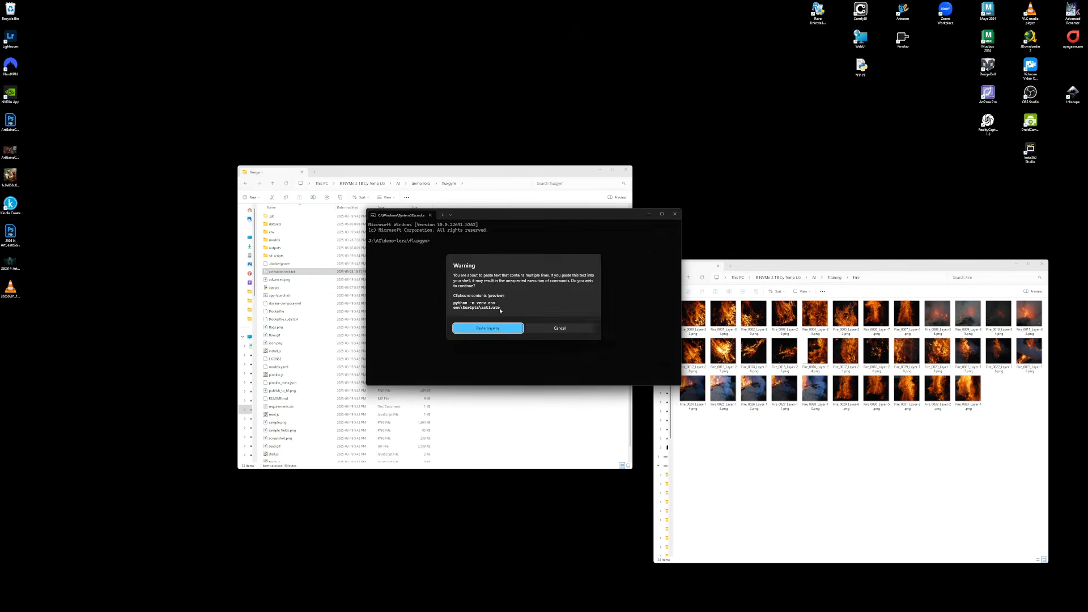
{"action": "left_click", "coordinate": [492, 328]}
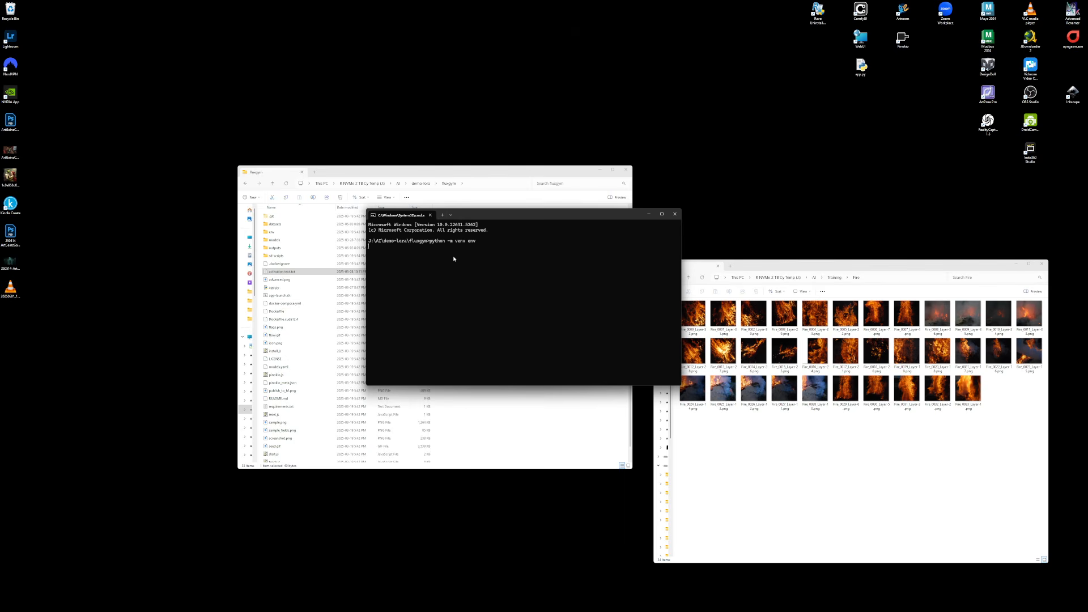
{"action": "key", "text": "Return"}
Launch the training web interface by running app.py from the command prompt
{"action": "type", "text": "pa"}
{"action": "key", "text": "BackSpace"}
{"action": "key", "text": "BackSpace"}
{"action": "type", "text": "ap"}
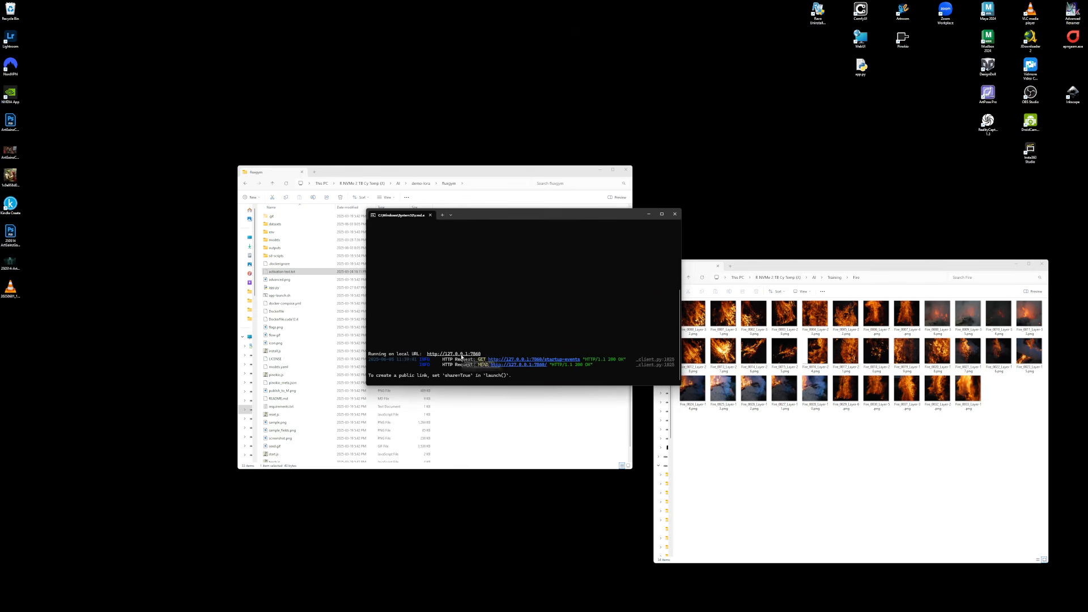
Switch to the Fluxgym page in the browser, enlarge its window and upload all fire images as the dataset
{"action": "left_click_drag", "start_coordinate": [881, 309], "coordinate": [182, 85]}
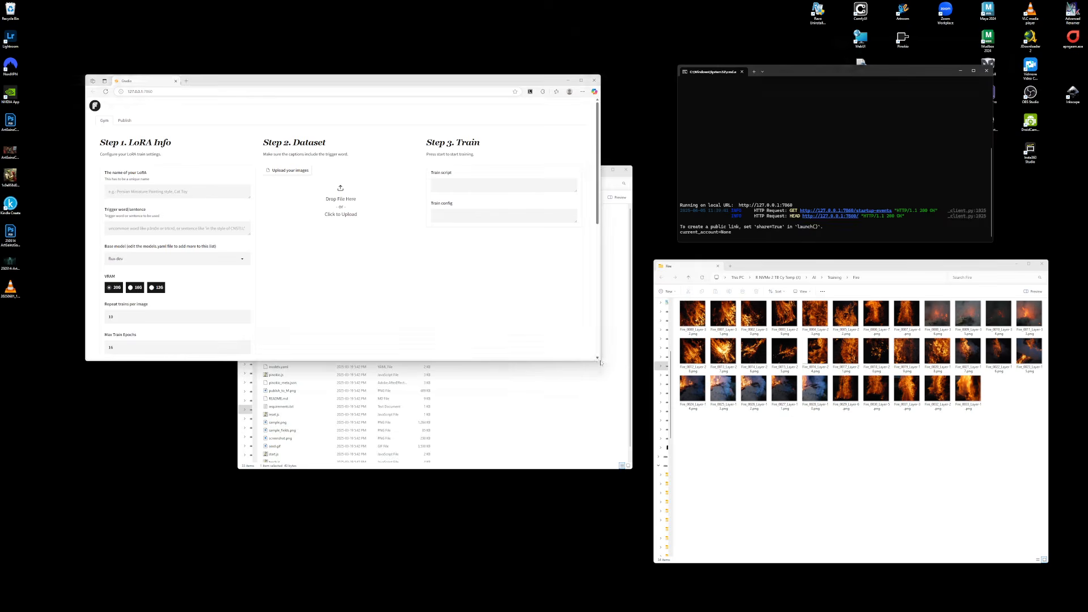
{"action": "left_click_drag", "start_coordinate": [600, 363], "coordinate": [616, 521]}
{"action": "left_click_drag", "start_coordinate": [1028, 421], "coordinate": [346, 231]}
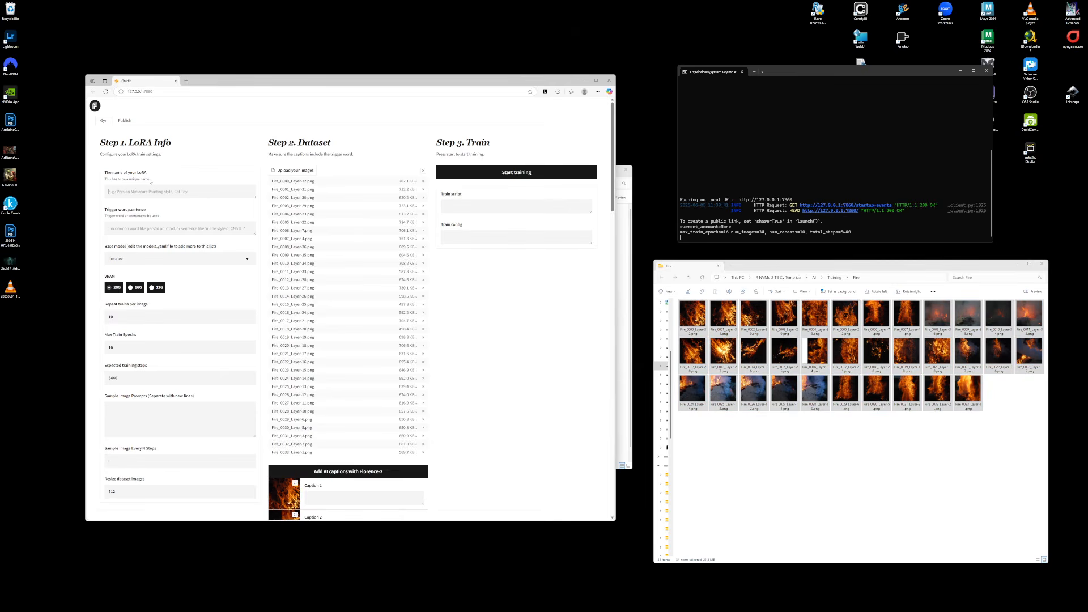
Name the LoRA AG_Fire-v001, choose flux-dev as the base model and set VRAM to 12G
{"action": "type", "text": "AG_F"}
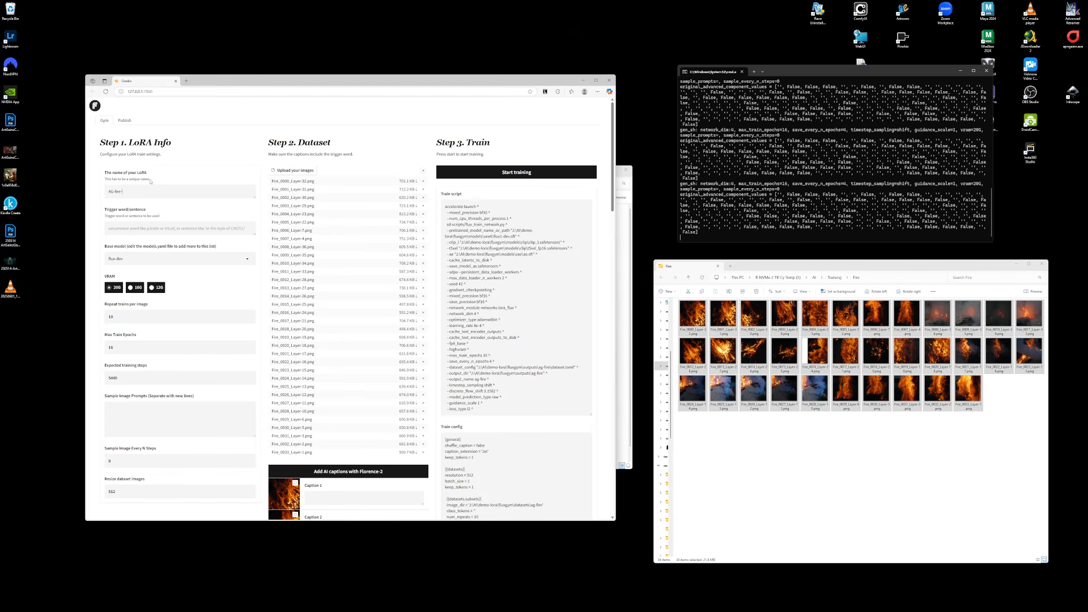
{"action": "type", "text": "ire-v001"}
{"action": "left_click", "coordinate": [129, 258]}
{"action": "left_click", "coordinate": [117, 270]}
{"action": "left_click", "coordinate": [157, 287]}
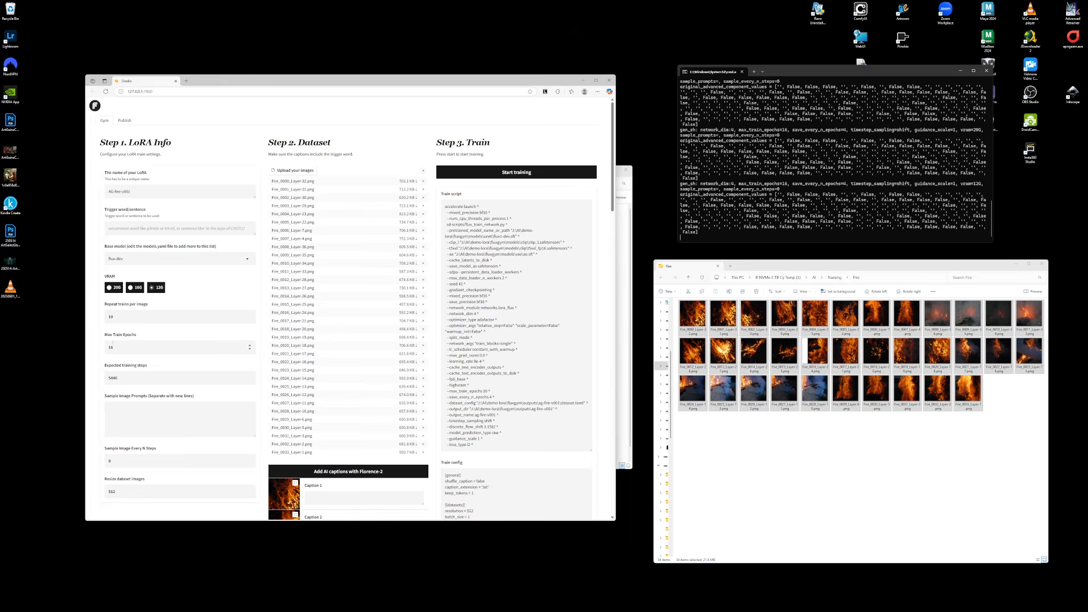
Set Max Train Epochs to 3 and generate sample images every 100 steps
{"action": "left_click_drag", "start_coordinate": [117, 349], "coordinate": [106, 349]}
{"action": "type", "text": "3"}
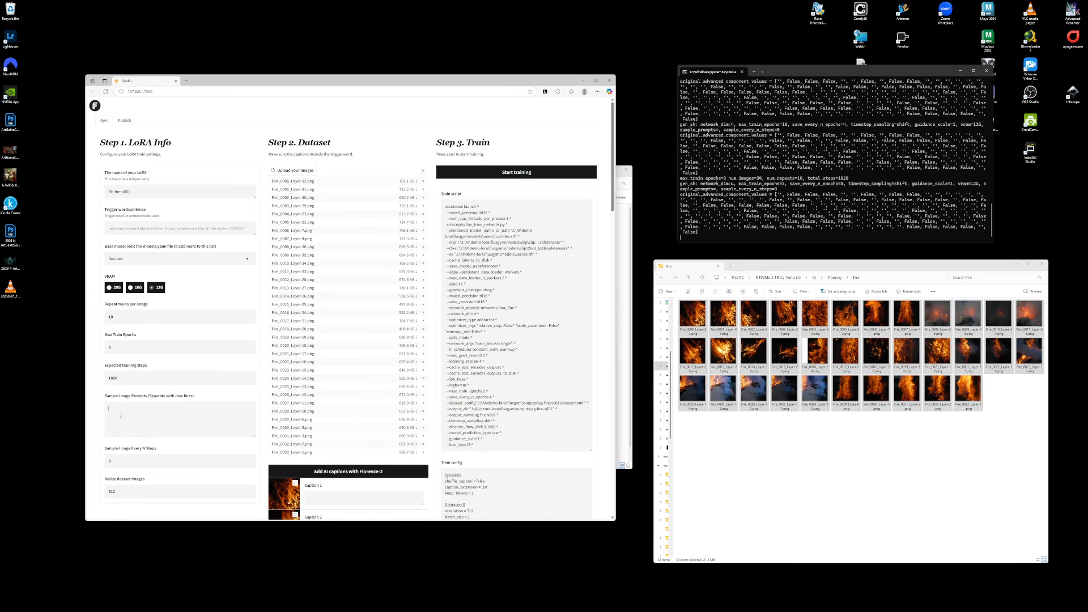
{"action": "scroll", "coordinate": [120, 414], "scroll_direction": "down", "scroll_amount": 1}
{"action": "scroll", "coordinate": [109, 295], "scroll_direction": "down", "scroll_amount": 1}
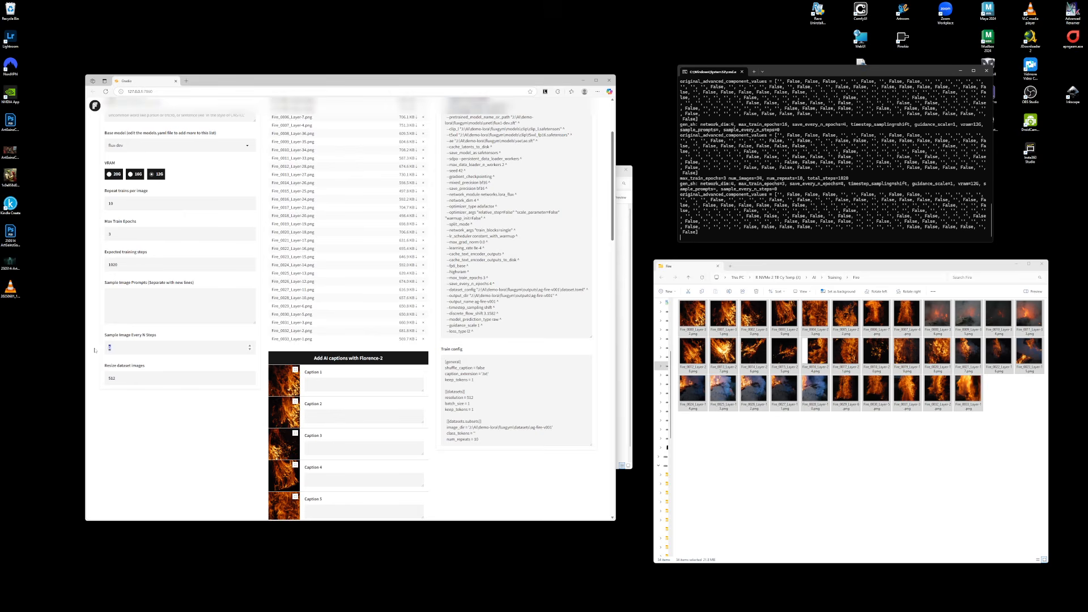
{"action": "type", "text": "100"}
Enter the first sample image prompt: "A space suit helmet on fire."
{"action": "left_click", "coordinate": [152, 305]}
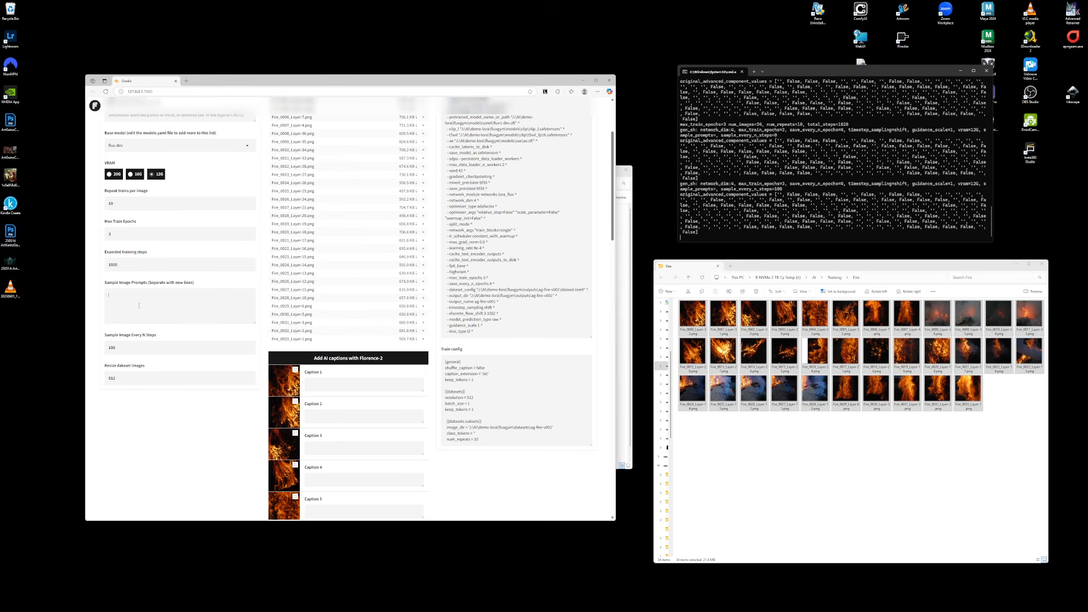
{"action": "type", "text": "A space suit helmet on fire."}
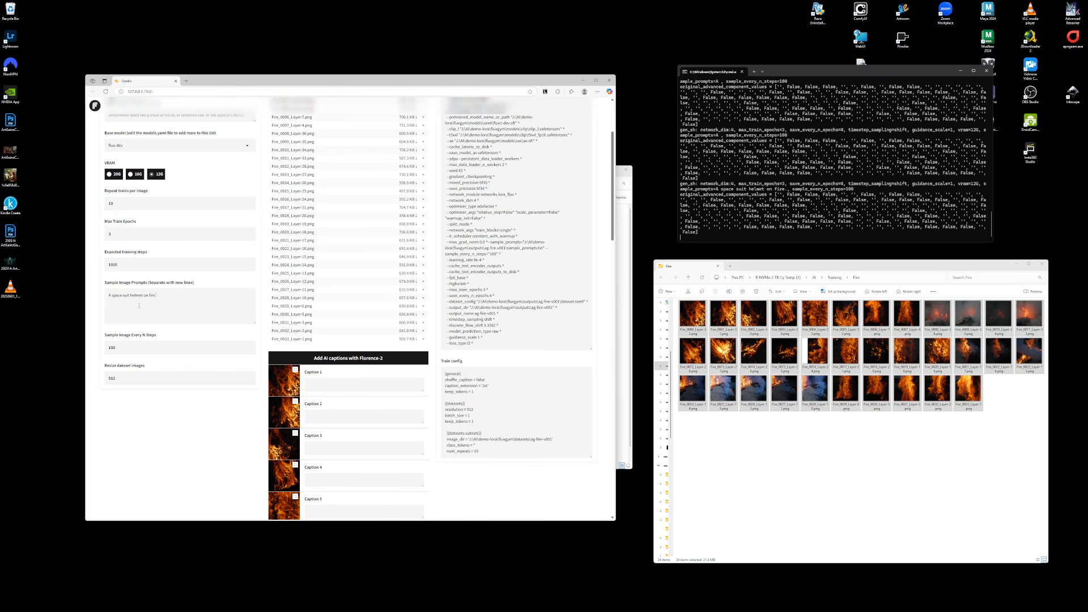
{"action": "key", "text": "Return"}
Add "A magician with a ball of fire in his hand. Smoke billows from his eyes. Dark background." and append "Dark background." to the first prompt
{"action": "type", "text": "A magician with a ball of fire in his hand. Smoke billows from his eyes. Dark background."}
{"action": "key", "text": "Up"}
{"action": "key", "text": "Up"}
{"action": "key", "text": "End"}
{"action": "type", "text": "Dark background."}
Add a third sample prompt: "An alien lizard man with his shoulders on fire. Smoke billows from his ears."
{"action": "key", "text": "Down"}
{"action": "key", "text": "Down"}
{"action": "key", "text": "Return"}
{"action": "type", "text": "An alien lizard man wath his shoulders on fire. Smoke billows from his ears."}
Add a fourth sample prompt: "A pile of children's toys on fire. Smoke billows from a teddy bear."
{"action": "key", "text": "Return"}
{"action": "type", "text": "A pile of children's toys "}
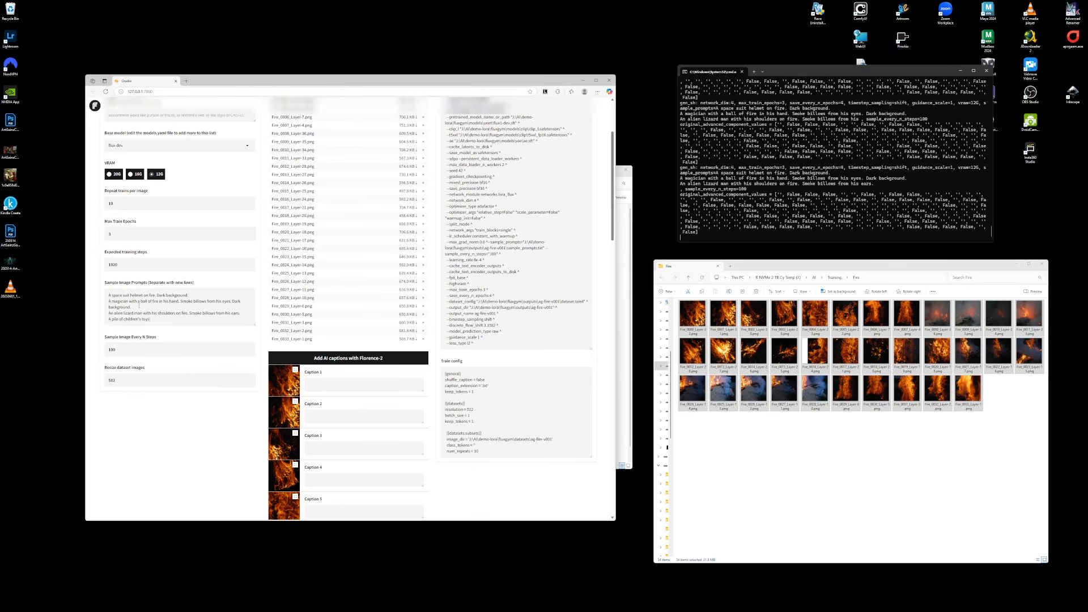
{"action": "type", "text": "on fire. Smoke billows from a teddy bear."}
Set the dataset image resize value to 1024
{"action": "left_click_drag", "start_coordinate": [120, 380], "coordinate": [102, 382]}
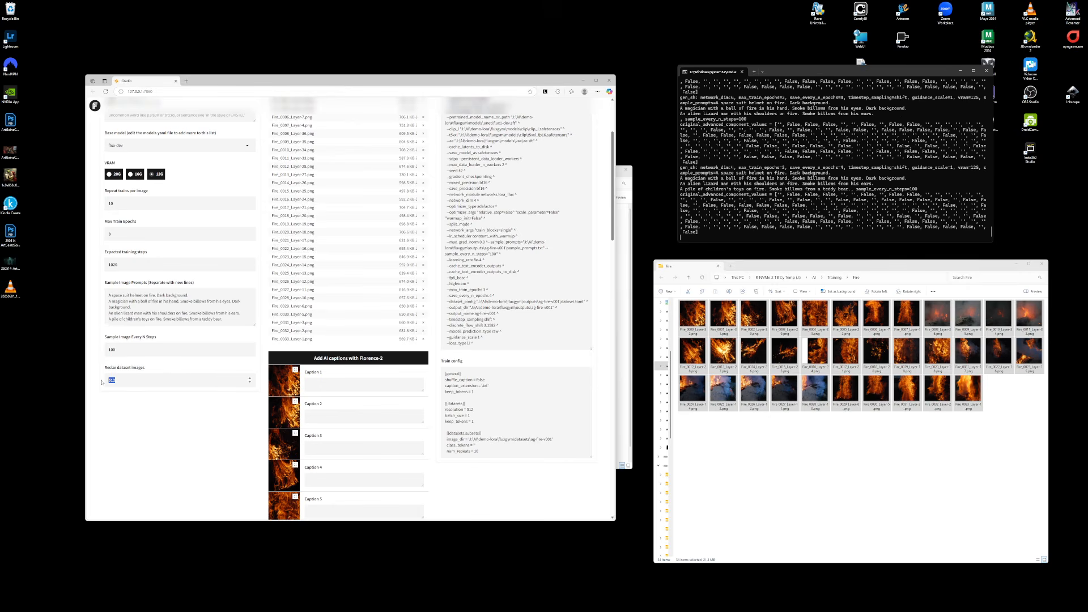
{"action": "type", "text": "1024"}
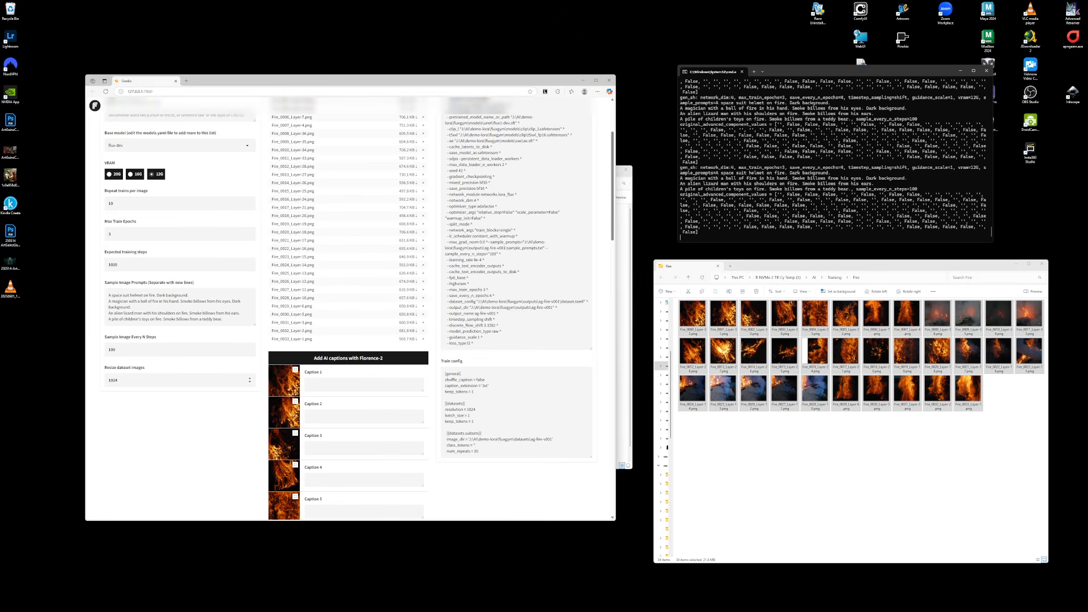
{"action": "scroll", "coordinate": [336, 386], "scroll_direction": "down", "scroll_amount": 4}
Enlarge the Fire folder window with file previews shown and the first fire image selected
{"action": "left_click_drag", "start_coordinate": [757, 267], "coordinate": [704, 254]}
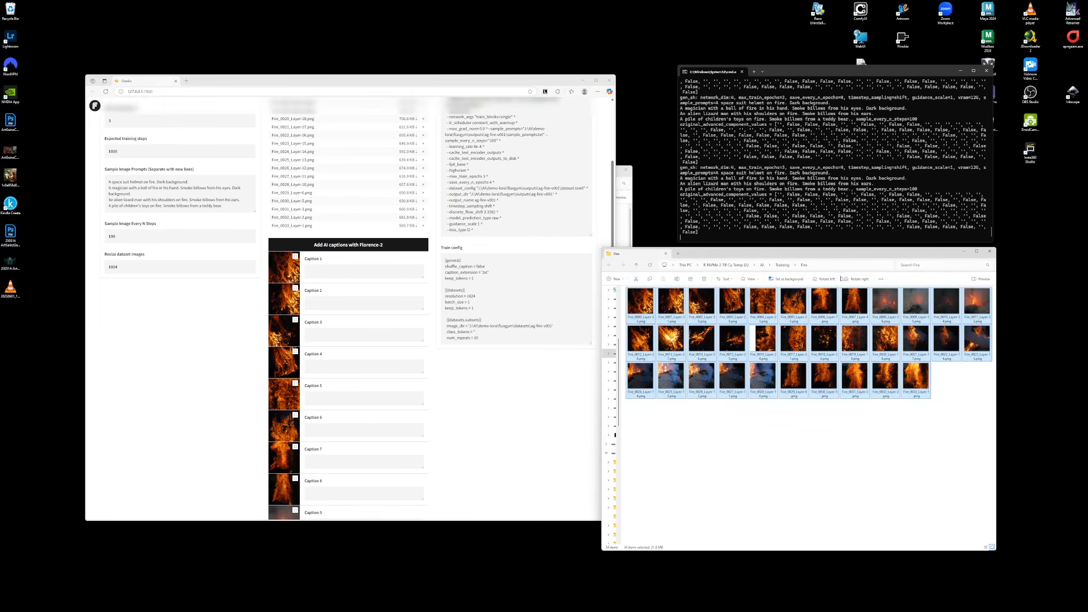
{"action": "left_click", "coordinate": [976, 279]}
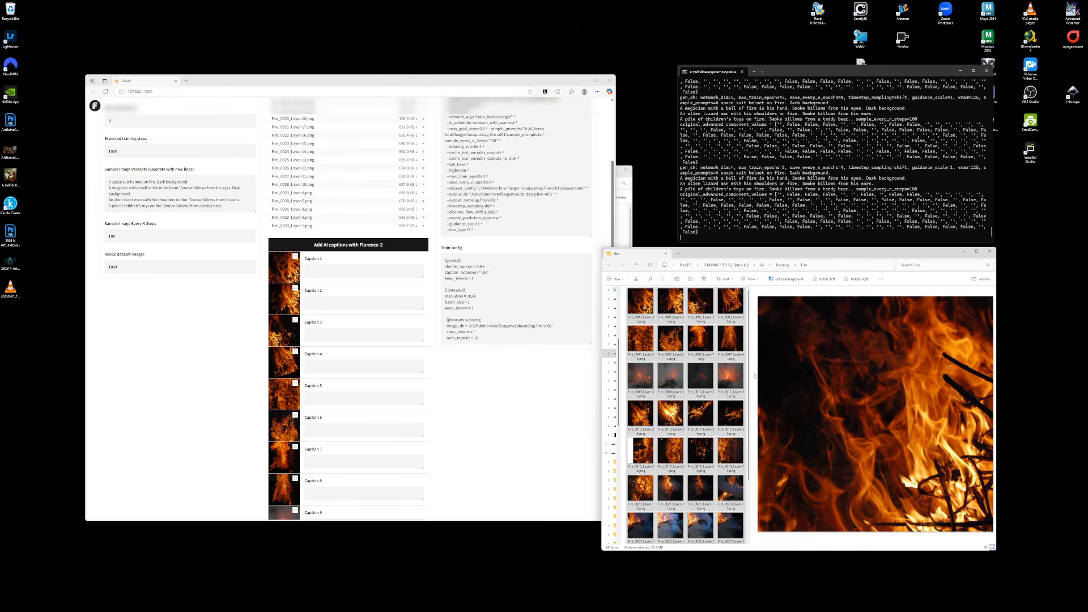
{"action": "left_click", "coordinate": [637, 310]}
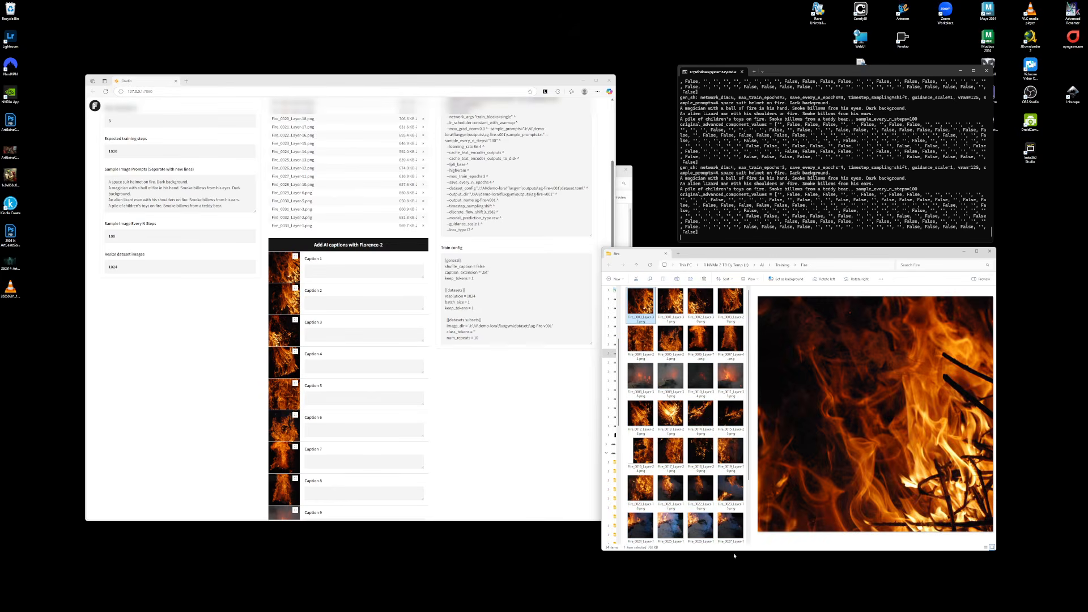
{"action": "left_click_drag", "start_coordinate": [735, 555], "coordinate": [740, 593]}
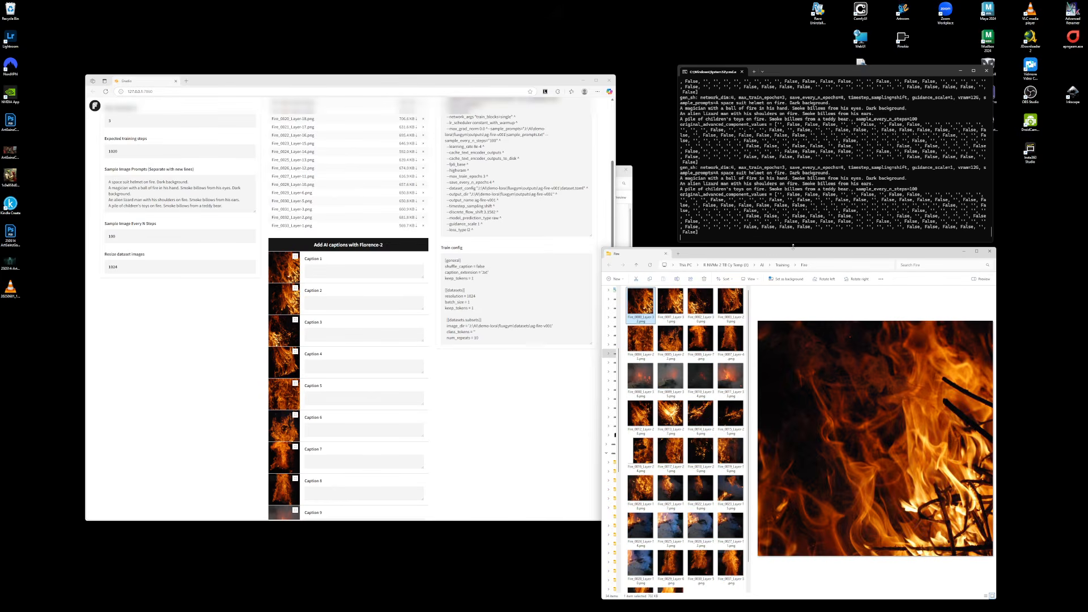
{"action": "left_click_drag", "start_coordinate": [793, 245], "coordinate": [792, 146]}
Caption images 1 and 2 "Close up on twigs on fire." and image 3 "Close up on twigs on fire. Twigs are darkly silhouetted against the flames."
{"action": "key", "text": "Right"}
{"action": "key", "text": "Right"}
{"action": "key", "text": "Right"}
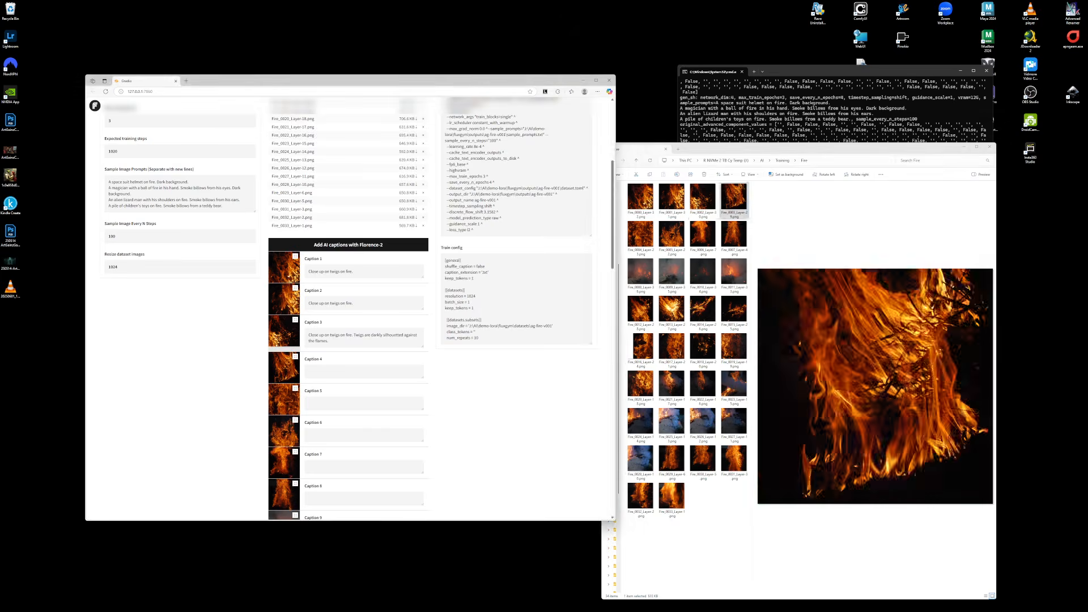
Caption images 4 to 7 "Close up on a bonfire. Twigs burning.", "A flaming conflagration.", "Fire rises." and "A pillar of fire."
{"action": "key", "text": "Right"}
{"action": "key", "text": "Right"}
{"action": "key", "text": "Right"}
Add a fifth sample prompt: "A alien creature standing in a pillar of fire. He is darkly silhouetted against the flames."
{"action": "left_click", "coordinate": [239, 207]}
{"action": "key", "text": "Return"}
{"action": "type", "text": "A alien creature standing in a pillar of fire. He is darkly silhouetted against the flames."}
Caption image 8 "A pillar of fire.", image 9 "Smoke and flames. A heap of ash." and image 10 "Smoke and flames. A pile of ash and refuse."
{"action": "scroll", "coordinate": [364, 413], "scroll_direction": "down", "scroll_amount": 3}
{"action": "type", "text": "A pillar of fire."}
{"action": "left_click", "coordinate": [364, 444]}
{"action": "type", "text": "Smoke and flames. A heap of ash."}
{"action": "scroll", "coordinate": [364, 420], "scroll_direction": "down", "scroll_amount": 2}
{"action": "type", "text": "Smoke and flames. A pile of ash and refuse."}
Caption image 11 "Flame in the darkness." and image 12 "Fire wooshes from a pile of debris. Smoke"
{"action": "left_click", "coordinate": [702, 272]}
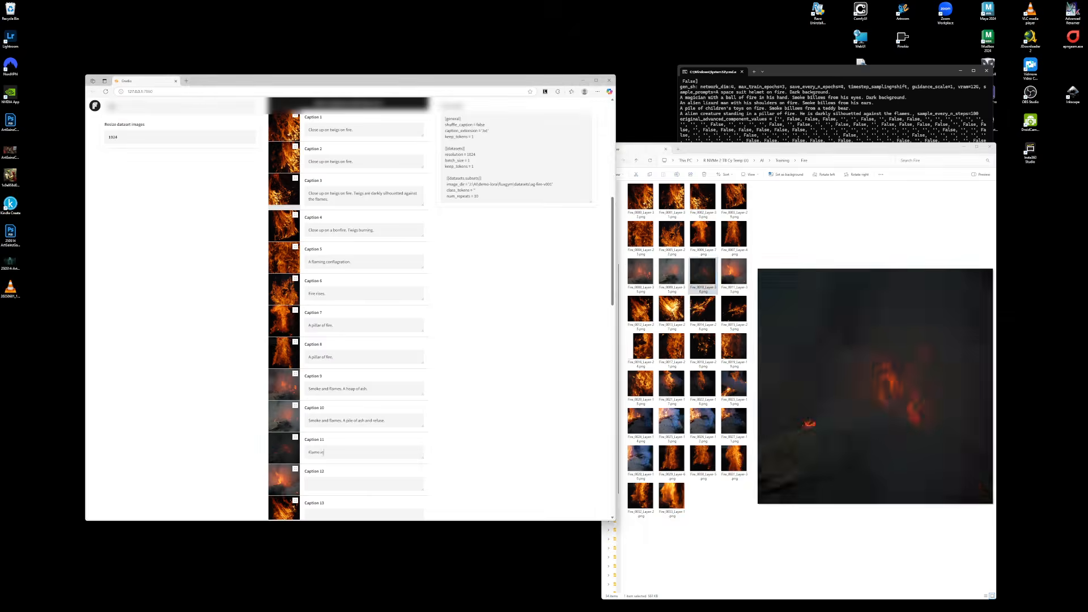
{"action": "type", "text": "Flame in the darkness."}
{"action": "left_click", "coordinate": [734, 272]}
{"action": "type", "text": "Fire wooshes from a pile of debris. Smoke"}
Add a sixth sample prompt: "An astronauts appears of of the smoke. He steps out of a space ship airlock."
{"action": "scroll", "coordinate": [364, 340], "scroll_direction": "up", "scroll_amount": 5}
{"action": "left_click", "coordinate": [187, 365]}
{"action": "type", "text": "An astronauts appears of of the smoke. He steps out of a"}
Caption image 13 "Twigs burning. Twigs silhouetted against the flames." and image 14 "White hot flames woosh from a pile of brush and twigs."
{"action": "scroll", "coordinate": [364, 340], "scroll_direction": "down", "scroll_amount": 4}
{"action": "left_click", "coordinate": [641, 309]}
{"action": "scroll", "coordinate": [363, 340], "scroll_direction": "down", "scroll_amount": 4}
{"action": "left_click", "coordinate": [364, 317]}
{"action": "type", "text": "Close up on a bonfire. Twigs burning."}
{"action": "left_click", "coordinate": [671, 309]}
Preview the following fire images and caption the rest through image 33 by their fire, smoke and debris
{"action": "left_click", "coordinate": [703, 309]}
{"action": "left_click", "coordinate": [733, 309]}
{"action": "left_click", "coordinate": [641, 346]}
{"action": "scroll", "coordinate": [422, 380], "scroll_direction": "up", "scroll_amount": 6}
{"action": "scroll", "coordinate": [422, 380], "scroll_direction": "down", "scroll_amount": 2}
{"action": "scroll", "coordinate": [422, 380], "scroll_direction": "up", "scroll_amount": 5}
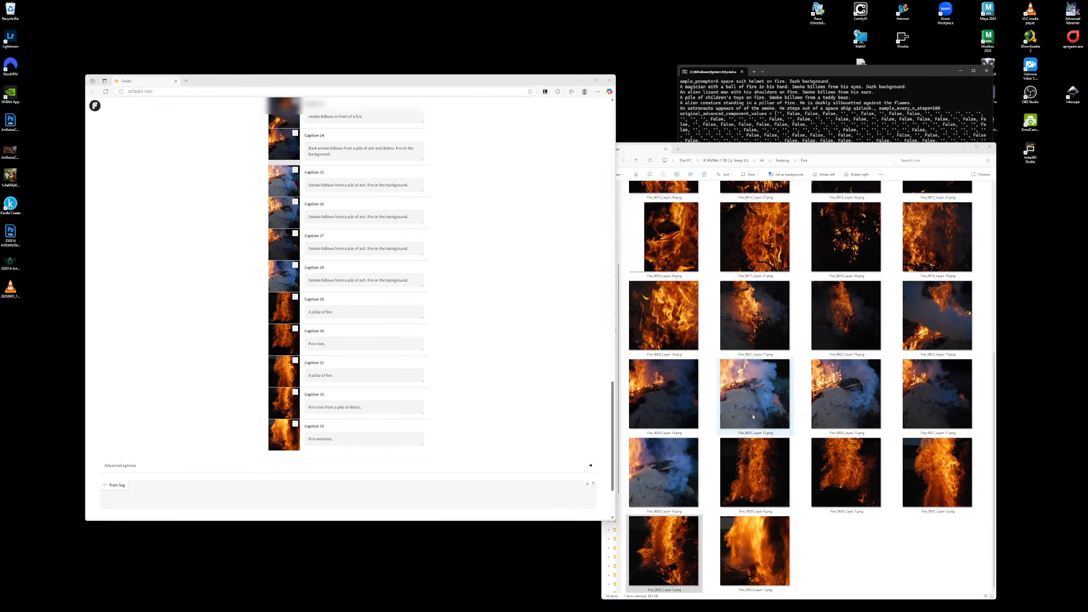
Append "Dark background." to the sample prompts and add "A scary black horse with a mane made of fire. Smoke billows from its hooves."
{"action": "left_click_drag", "start_coordinate": [607, 387], "coordinate": [612, 106]}
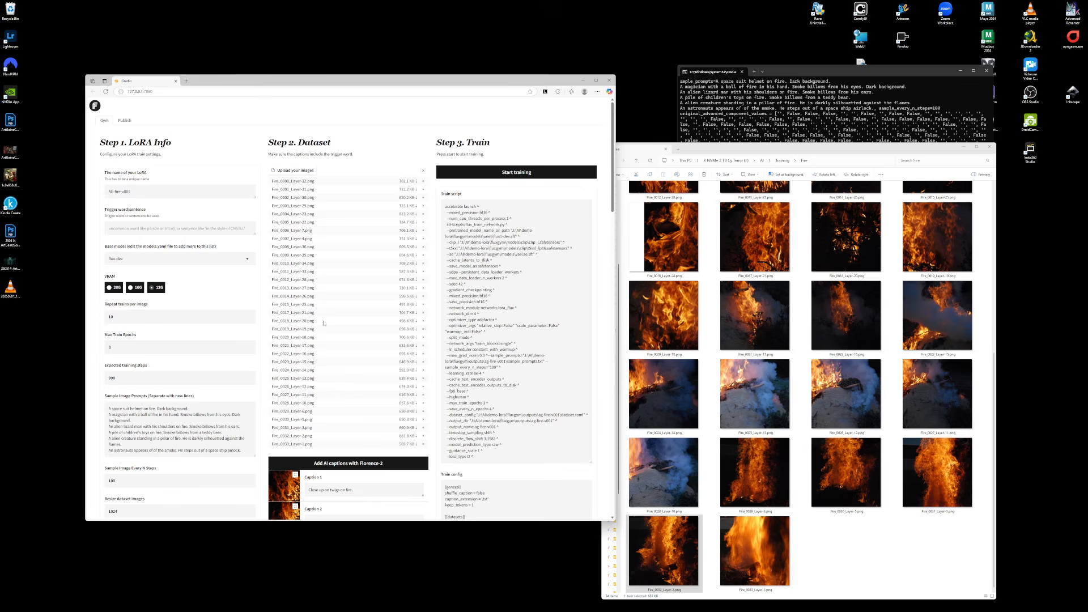
{"action": "scroll", "coordinate": [304, 296], "scroll_direction": "down", "scroll_amount": 5}
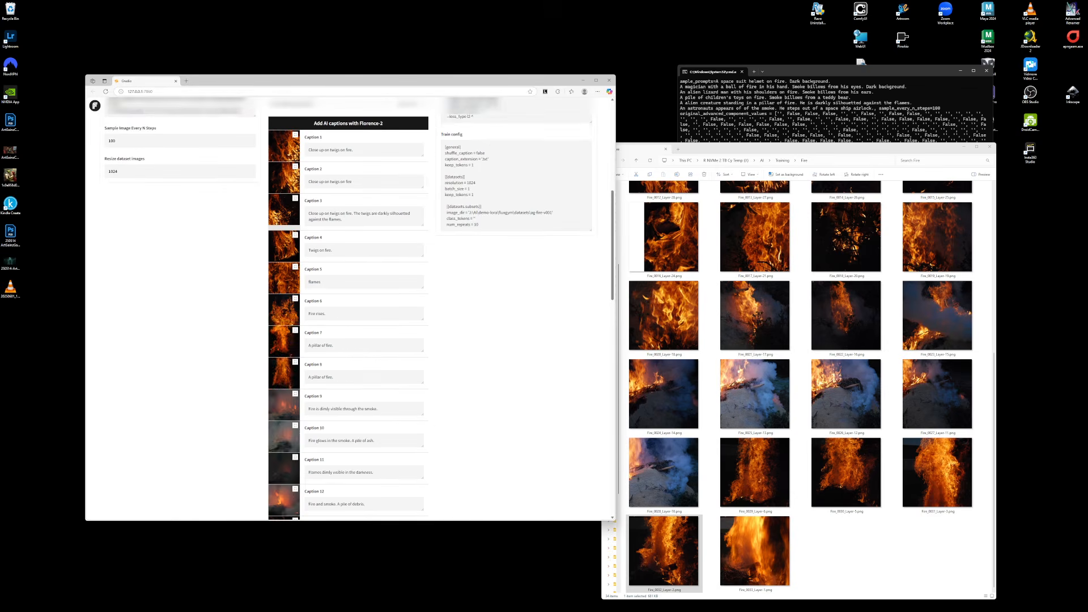
{"action": "scroll", "coordinate": [331, 432], "scroll_direction": "up", "scroll_amount": 5}
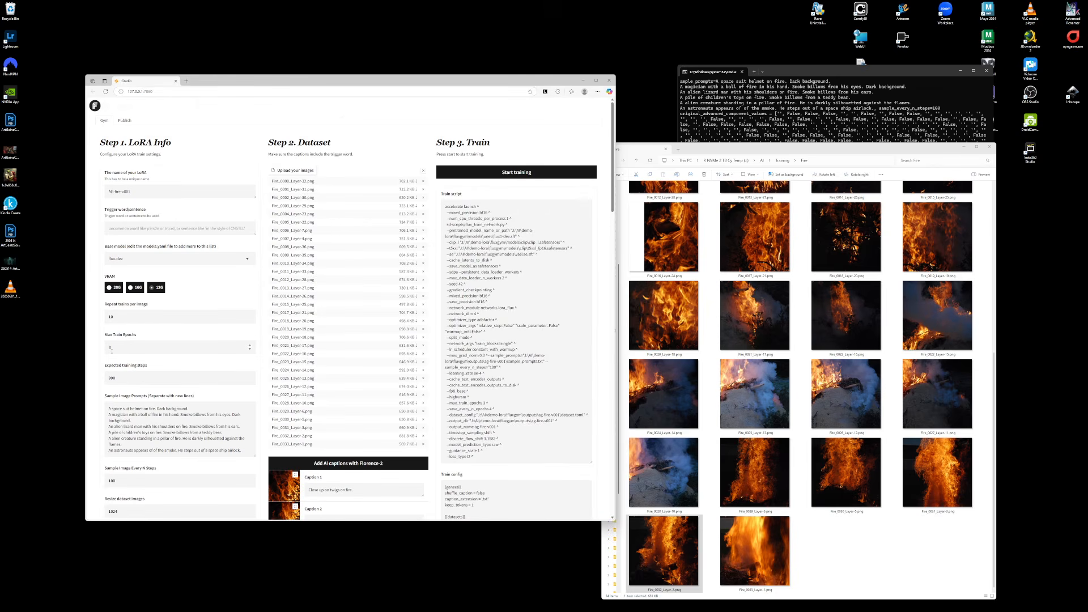
{"action": "scroll", "coordinate": [123, 346], "scroll_direction": "down", "scroll_amount": 3}
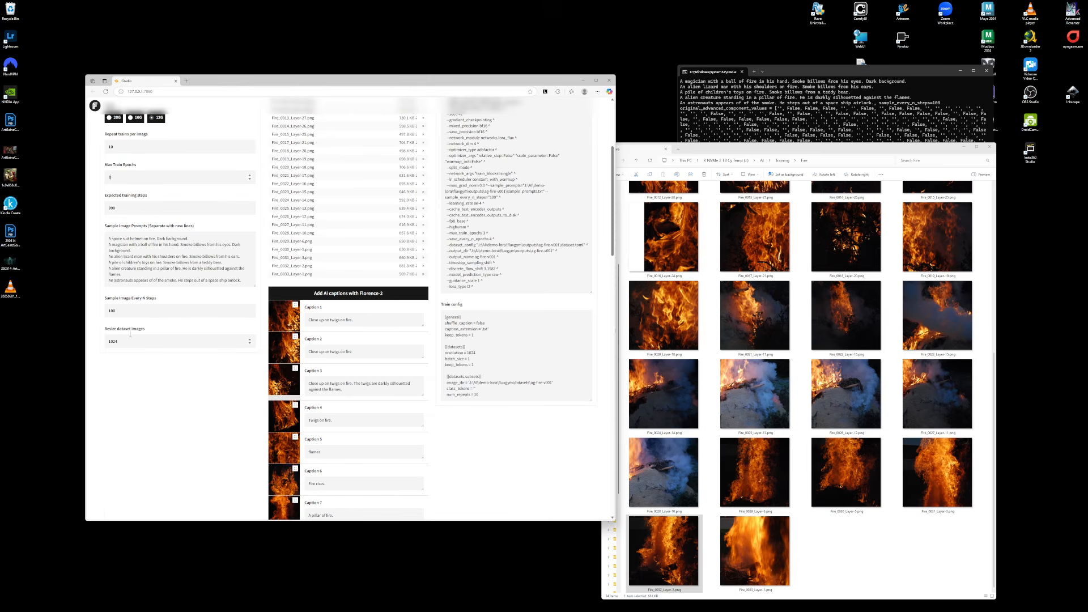
{"action": "scroll", "coordinate": [283, 317], "scroll_direction": "up", "scroll_amount": 3}
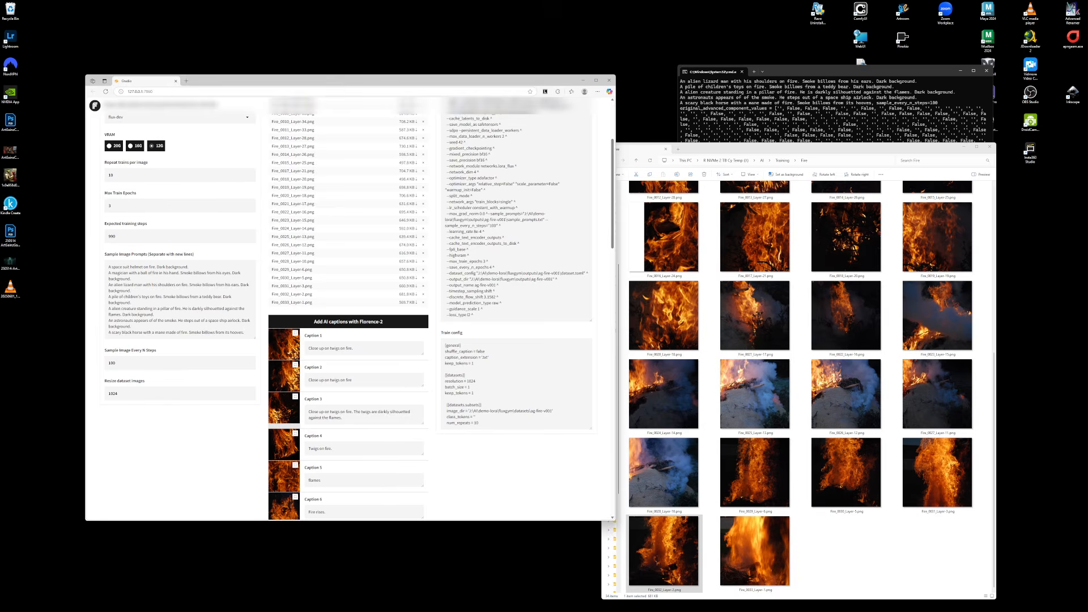
Check the captions through image 33 and start the LoRA training
{"action": "scroll", "coordinate": [601, 474], "scroll_direction": "down", "scroll_amount": 15}
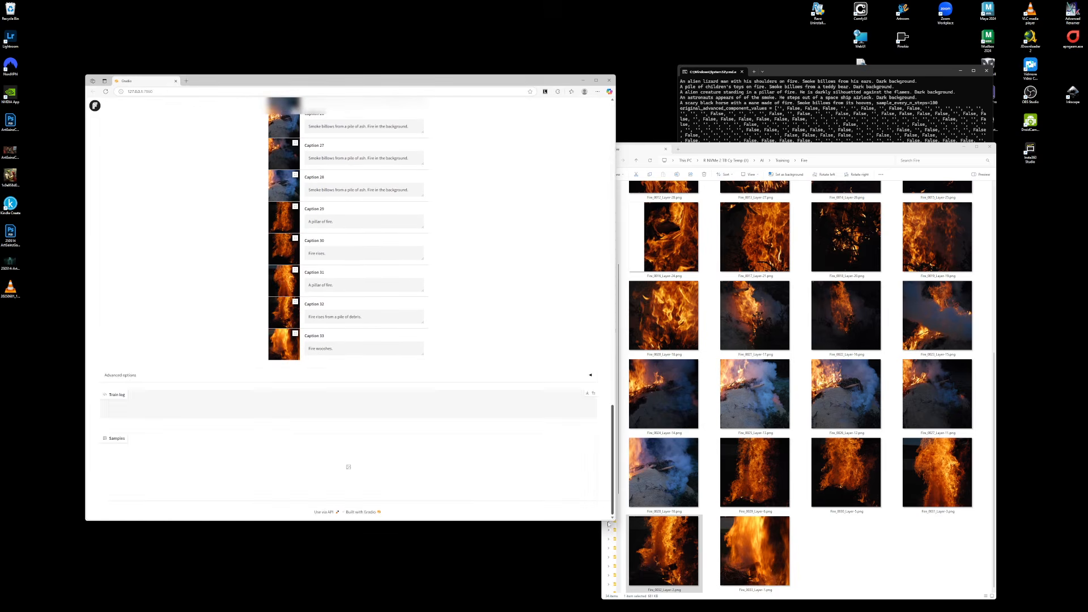
{"action": "scroll", "coordinate": [601, 473], "scroll_direction": "up", "scroll_amount": 15}
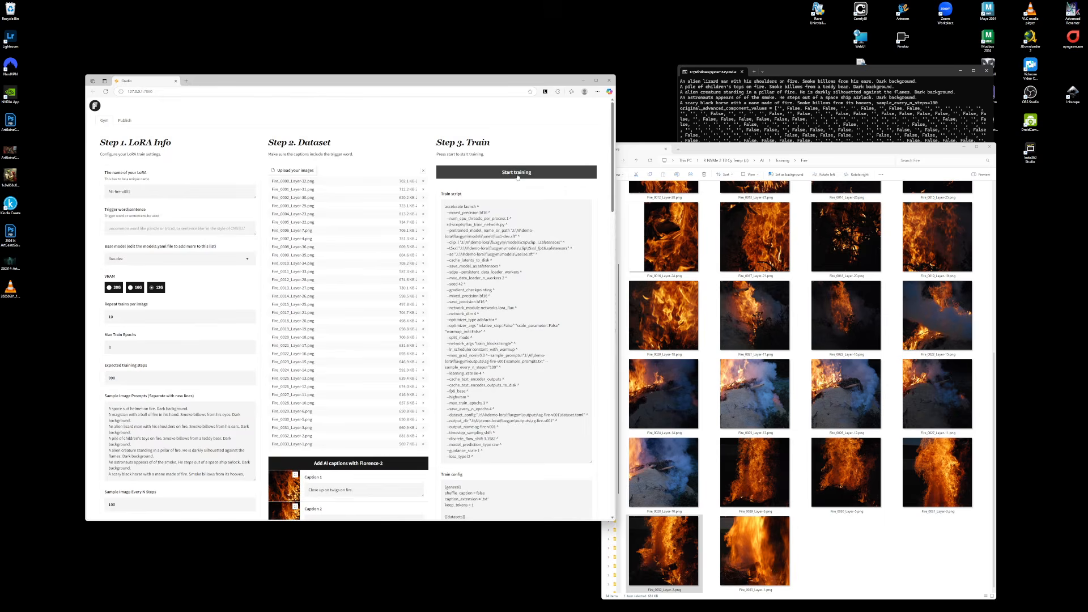
{"action": "left_click", "coordinate": [517, 173]}
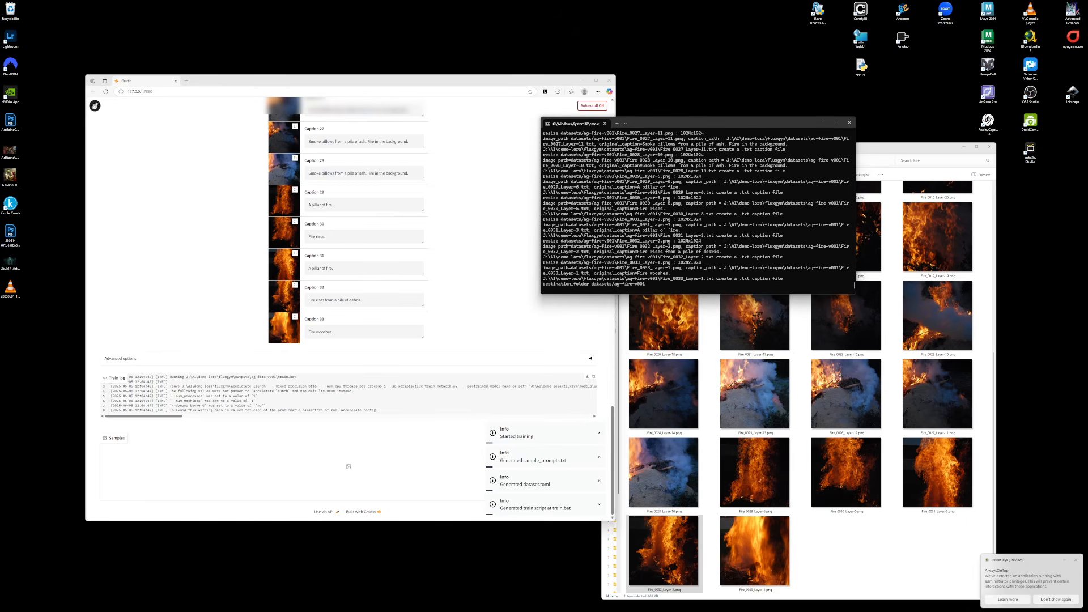
Open Task Manager to monitor GPU performance beside the training log and sample images
{"action": "key", "text": "ctrl+shift+Escape"}
{"action": "left_click_drag", "start_coordinate": [536, 287], "coordinate": [659, 338]}
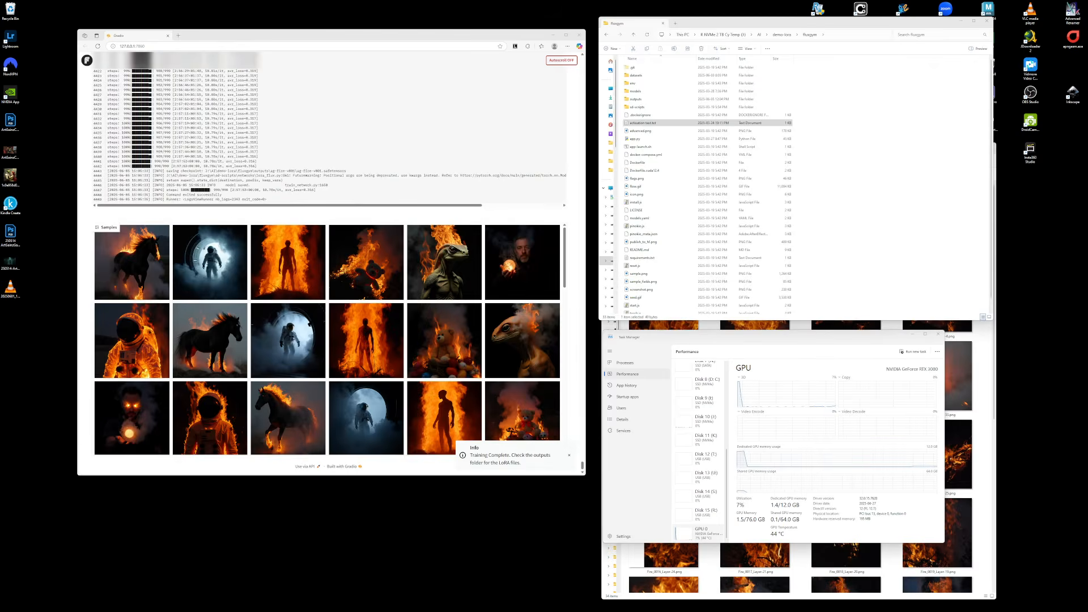
{"action": "mouse_move", "coordinate": [1027, 611]}
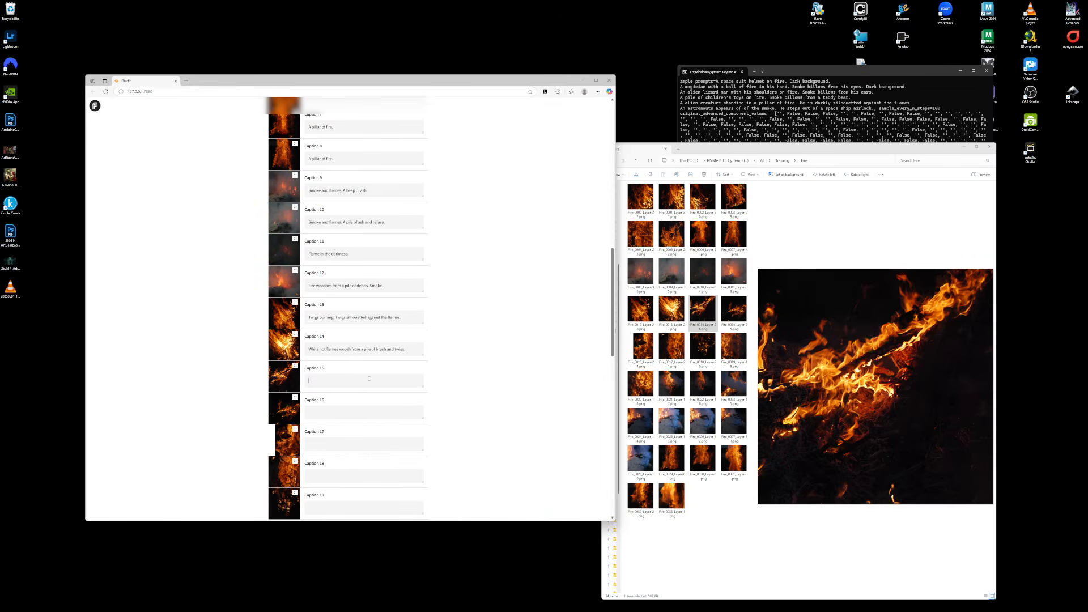
Enter a caption for image 15 starting with "Refuse"
{"action": "type", "text": "fuse o"}
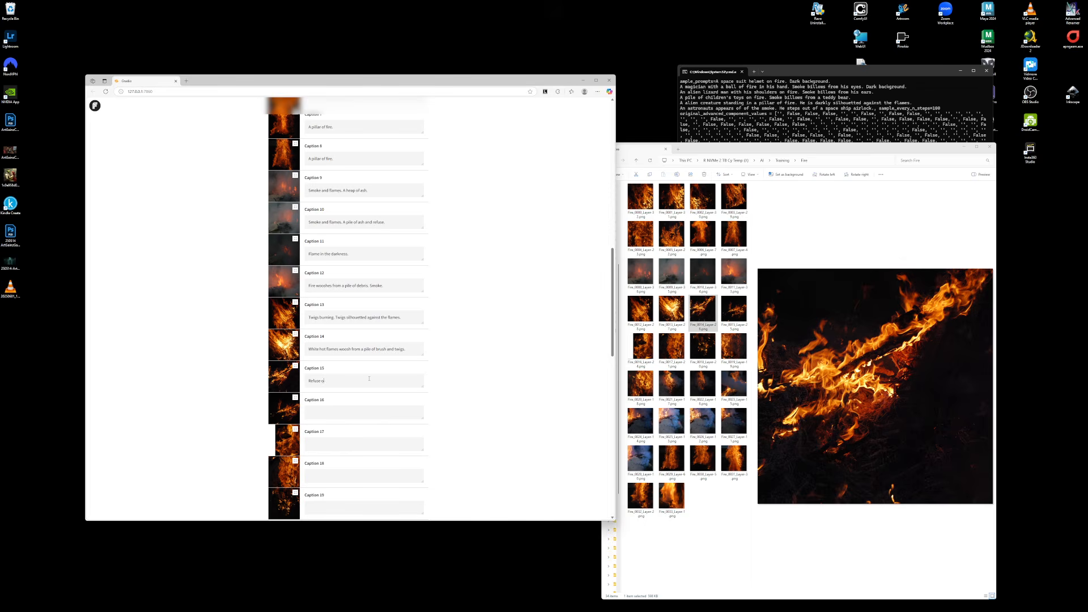